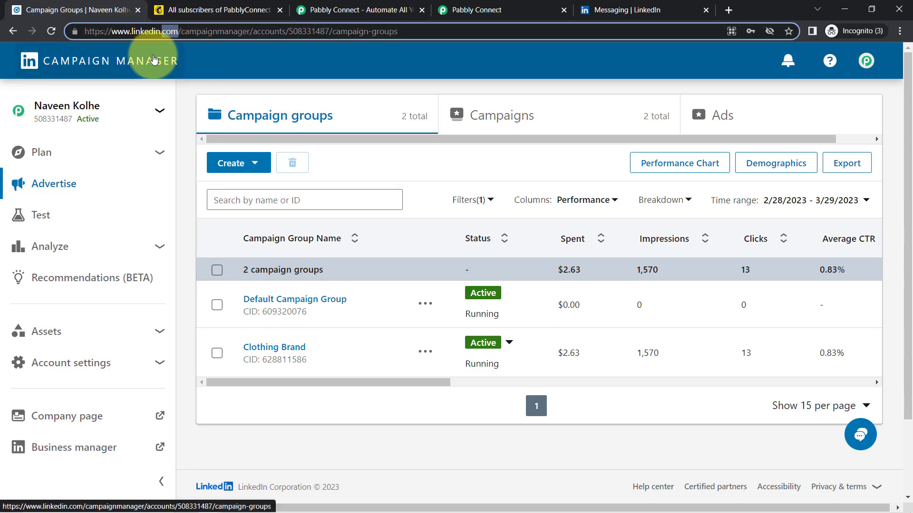
Check the empty PabblyConnect audience in Mailchimp, then bring up the Pabbly Connect homepage.
{"action": "left_click", "coordinate": [209, 10]}
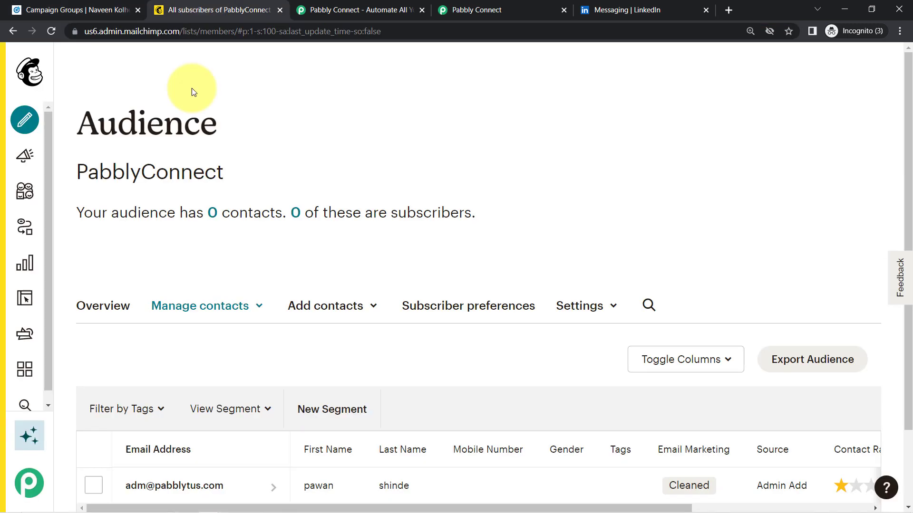
{"action": "left_click", "coordinate": [74, 8]}
{"action": "left_click", "coordinate": [193, 9]}
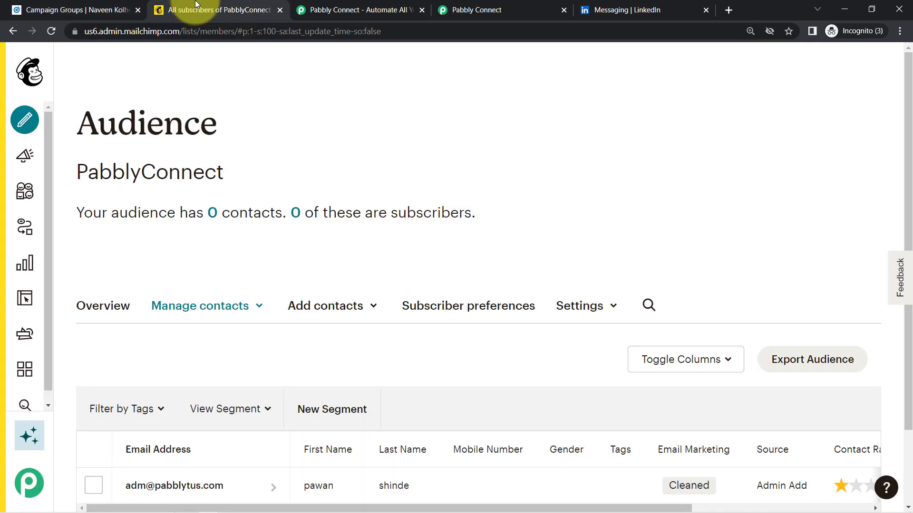
{"action": "left_click", "coordinate": [333, 10]}
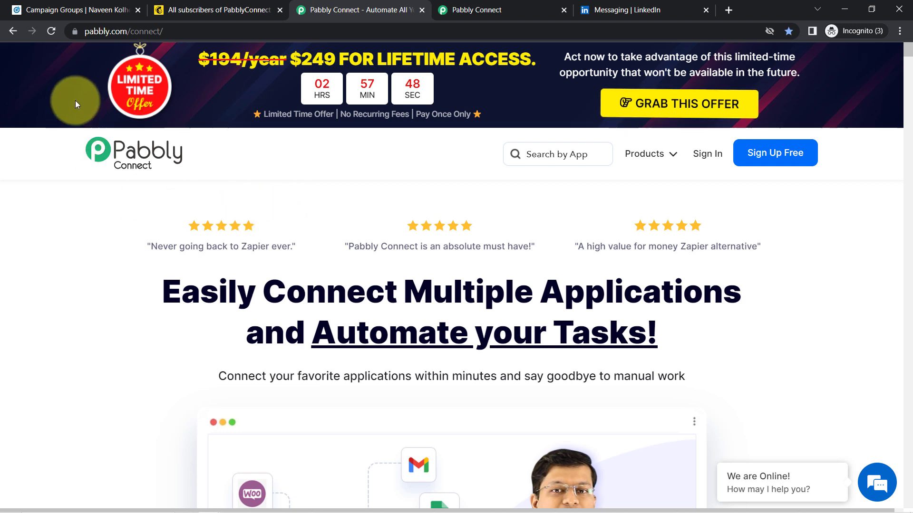
Switch to the Pabbly Connect dashboard and close the separate pabbly.com/connect homepage tab.
{"action": "left_click_drag", "start_coordinate": [228, 291], "coordinate": [533, 333]}
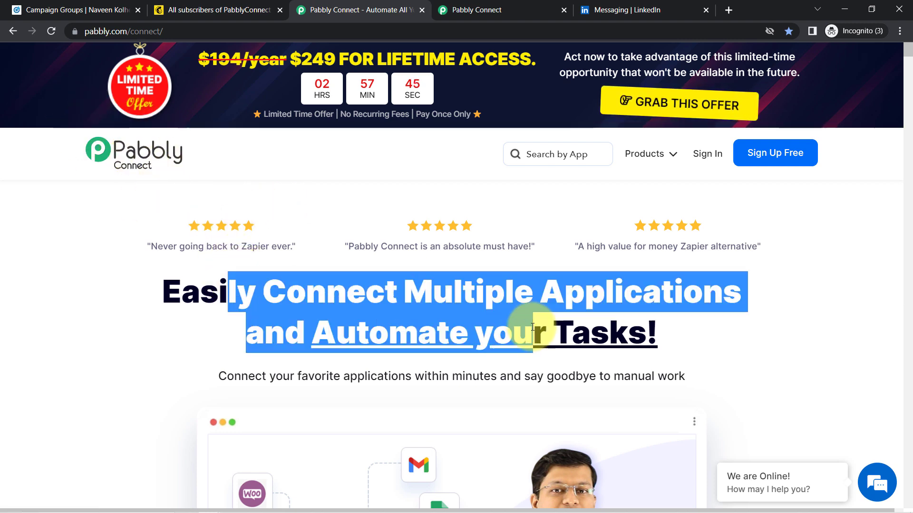
{"action": "left_click", "coordinate": [495, 6]}
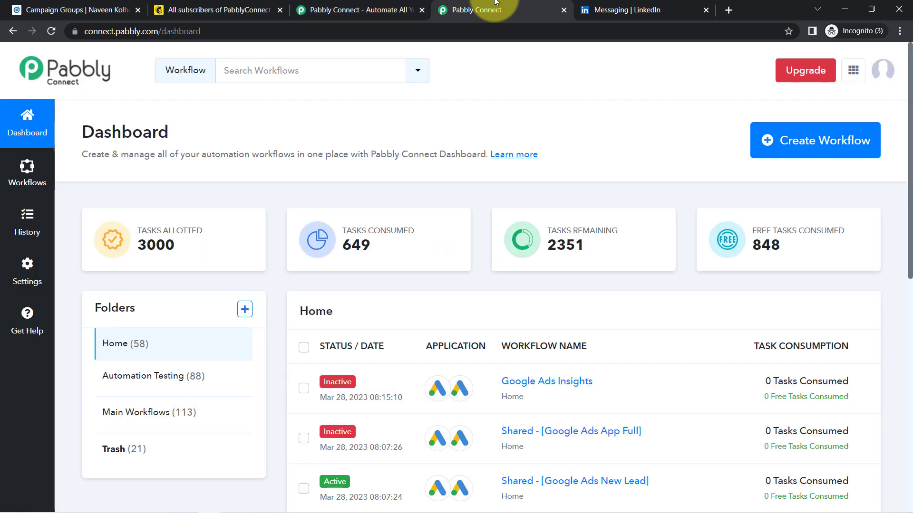
{"action": "left_click_drag", "start_coordinate": [95, 132], "coordinate": [382, 157]}
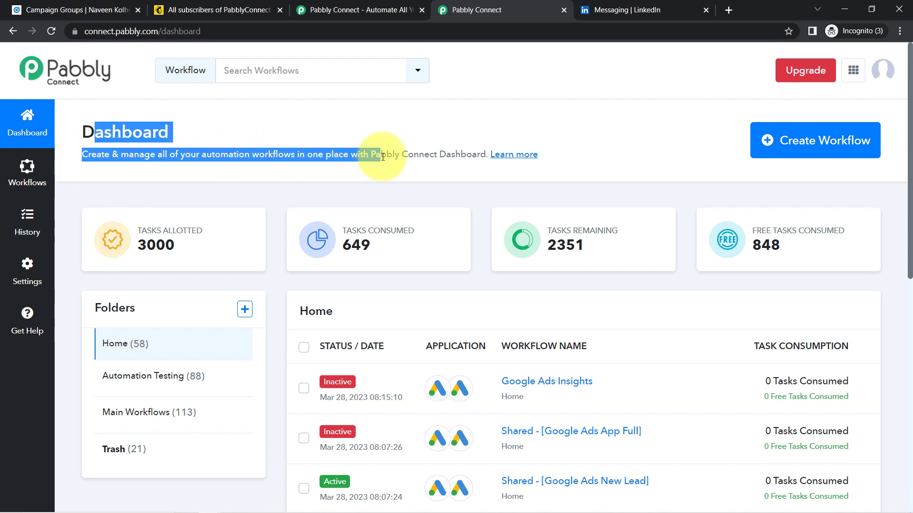
{"action": "left_click", "coordinate": [363, 10]}
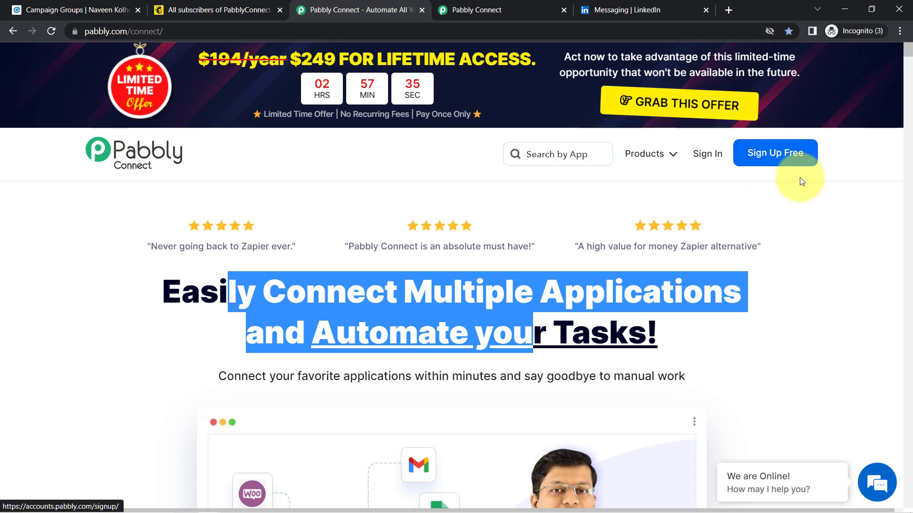
{"action": "left_click", "coordinate": [421, 9]}
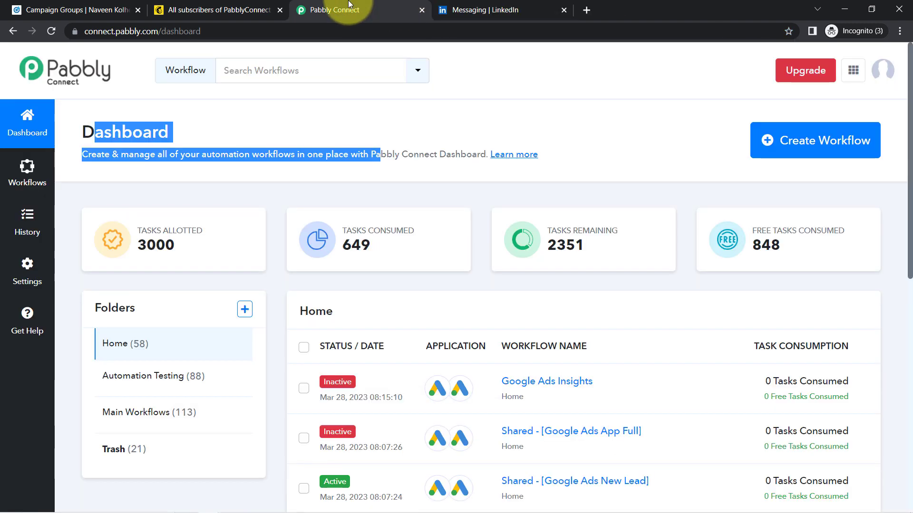
{"action": "left_click", "coordinate": [286, 140]}
{"action": "scroll", "coordinate": [896, 152], "scroll_direction": "down", "scroll_amount": 2}
{"action": "scroll", "coordinate": [896, 152], "scroll_direction": "up", "scroll_amount": 2}
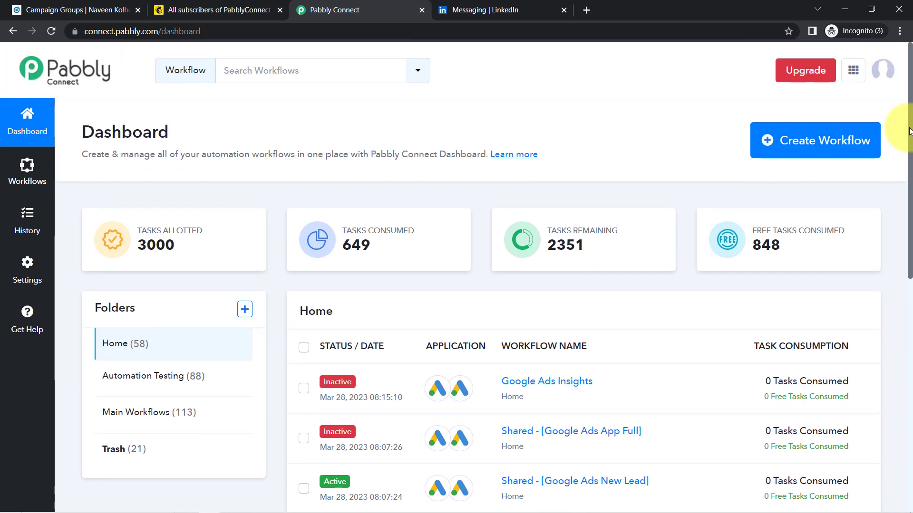
Create a workflow named 'When New Lead is Captured - Add it as Subscriber in Mailchimp'.
{"action": "left_click", "coordinate": [789, 148]}
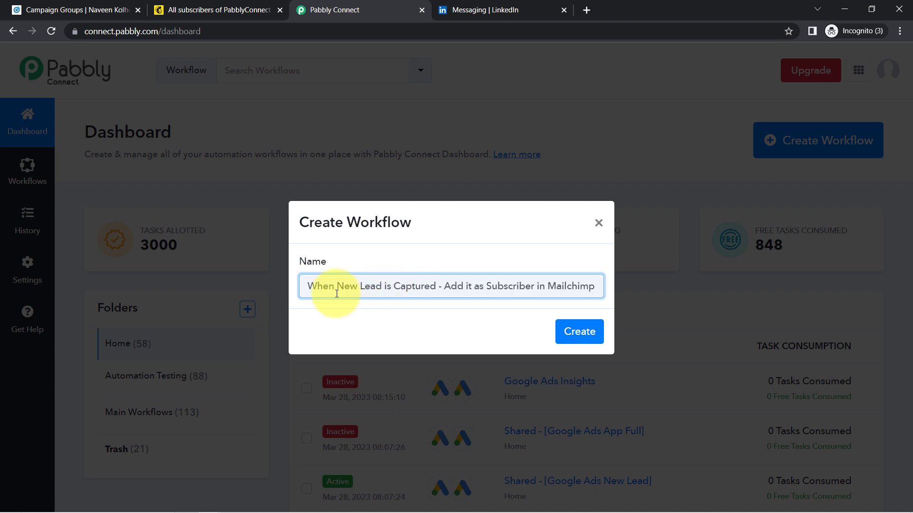
{"action": "left_click_drag", "start_coordinate": [358, 289], "coordinate": [560, 288]}
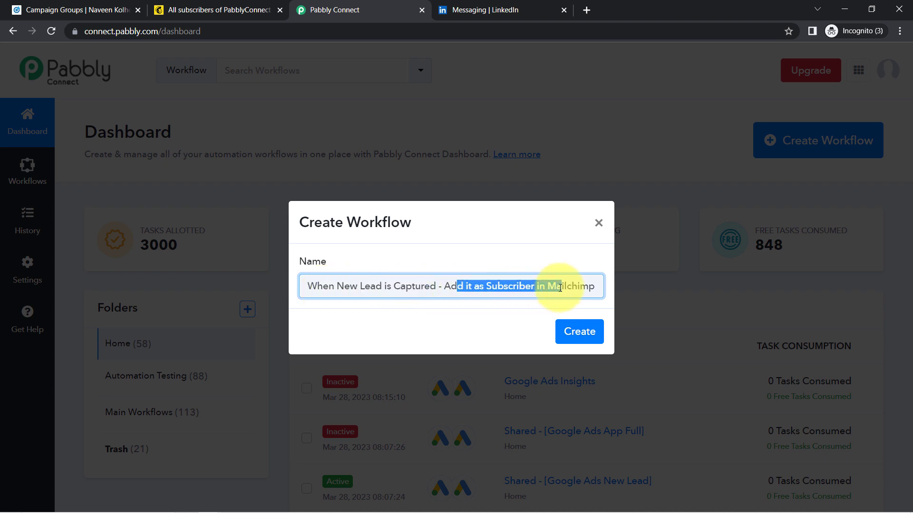
{"action": "left_click", "coordinate": [575, 334]}
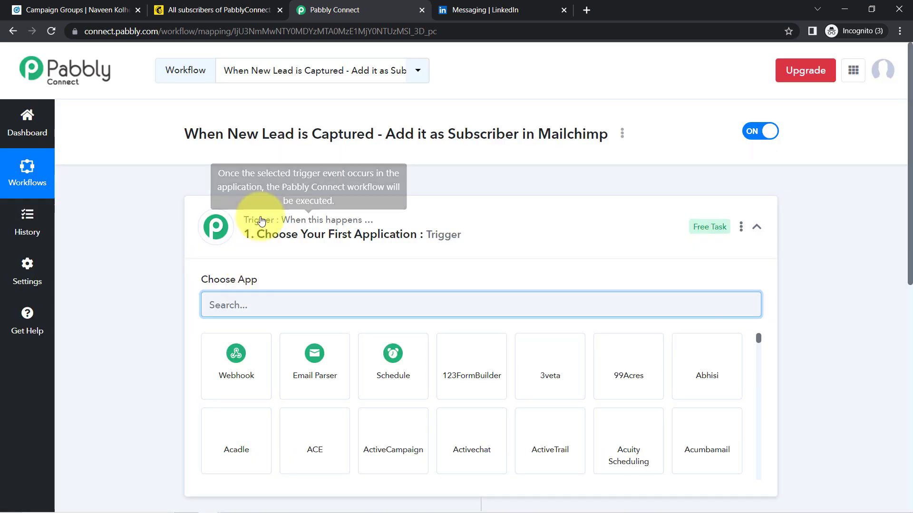
{"action": "left_click", "coordinate": [255, 216]}
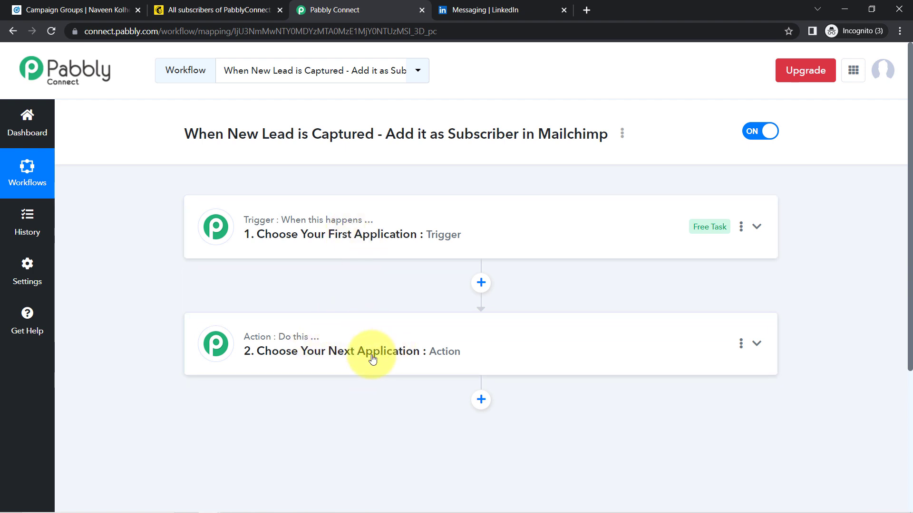
Search 'linke' and set LinkedIn Lead Gen Forms as the trigger app.
{"action": "left_click_drag", "start_coordinate": [209, 134], "coordinate": [444, 138]}
{"action": "left_click", "coordinate": [340, 229]}
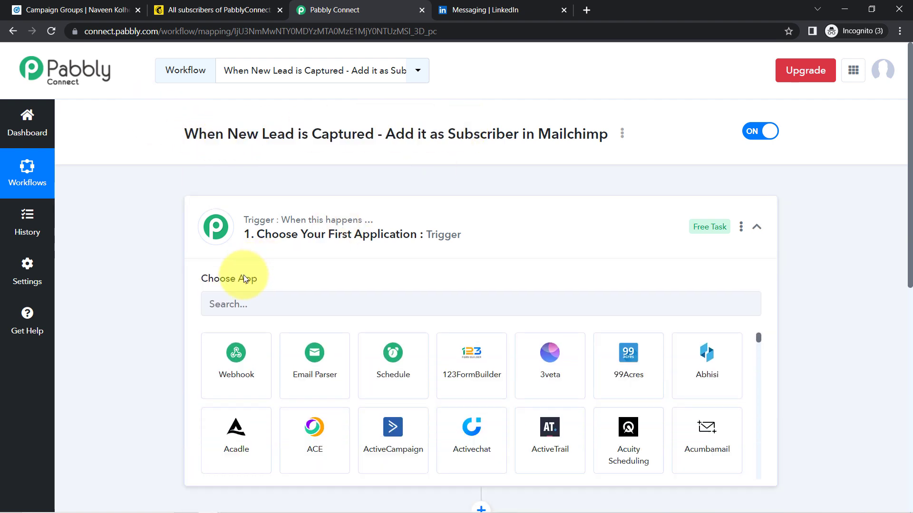
{"action": "left_click", "coordinate": [231, 313]}
{"action": "type", "text": "link"}
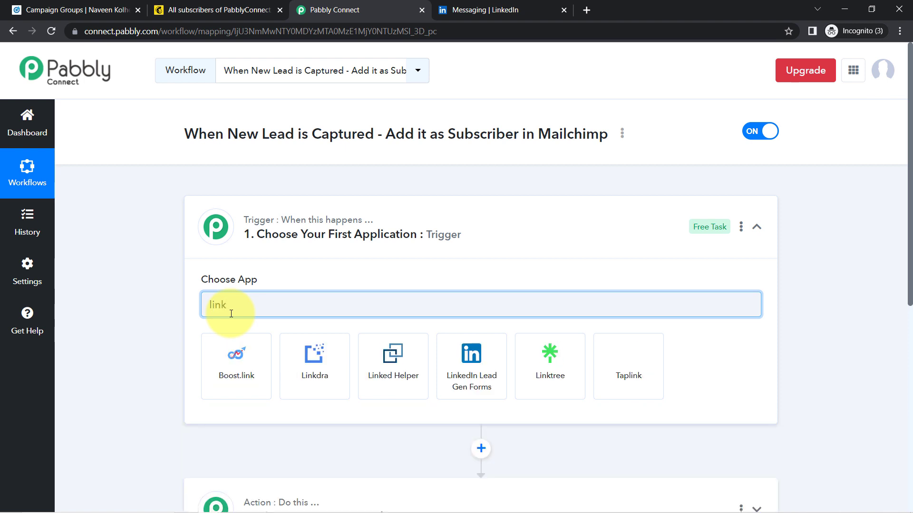
{"action": "type", "text": "e"}
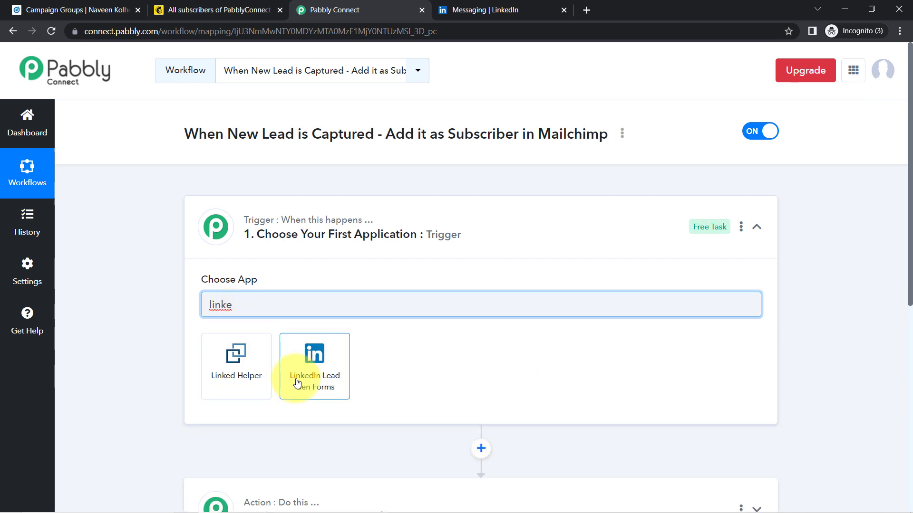
{"action": "left_click", "coordinate": [313, 377]}
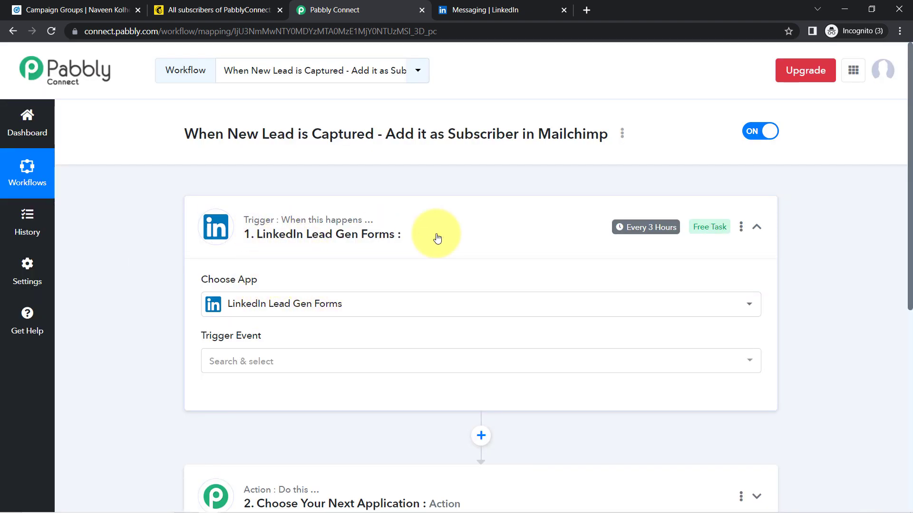
Search 'mailch' and set MailChimp as the action app.
{"action": "scroll", "coordinate": [899, 191], "scroll_direction": "down", "scroll_amount": 3}
{"action": "scroll", "coordinate": [906, 278], "scroll_direction": "down", "scroll_amount": 4}
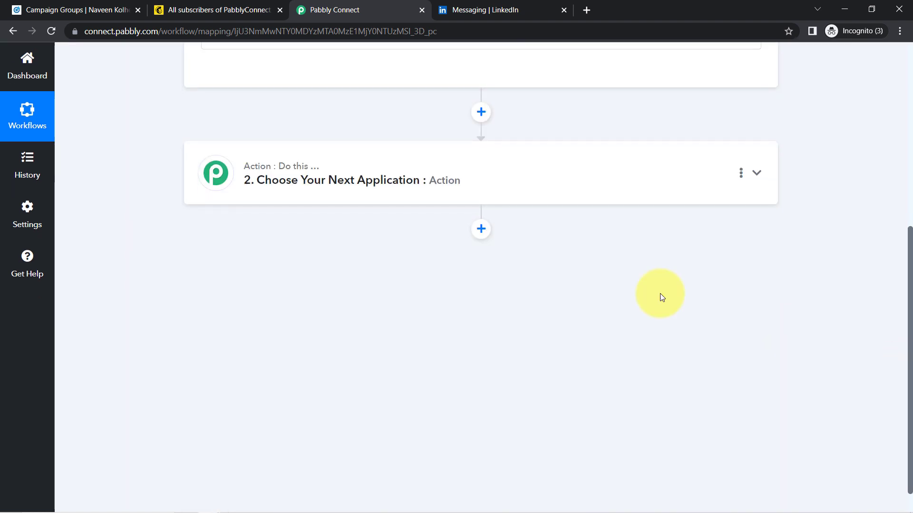
{"action": "left_click", "coordinate": [357, 180]}
{"action": "left_click", "coordinate": [211, 249]}
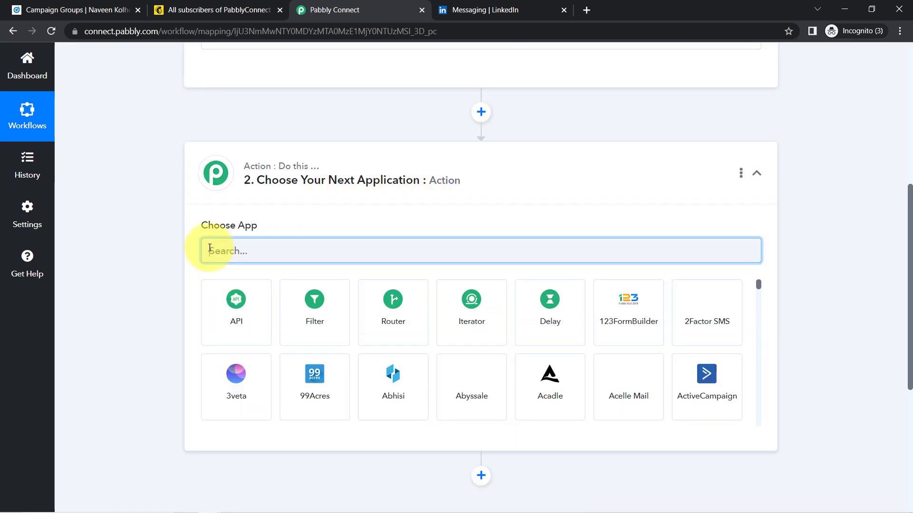
{"action": "type", "text": "mailchim"}
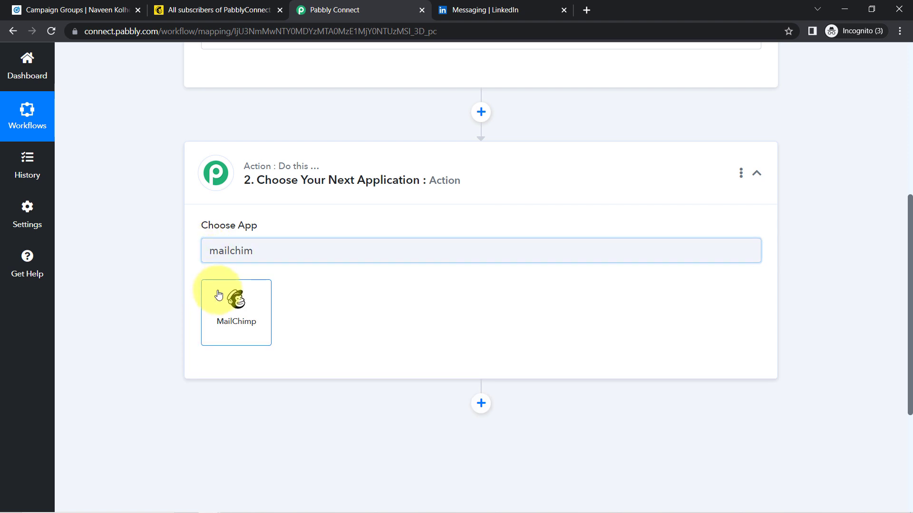
{"action": "left_click", "coordinate": [219, 293]}
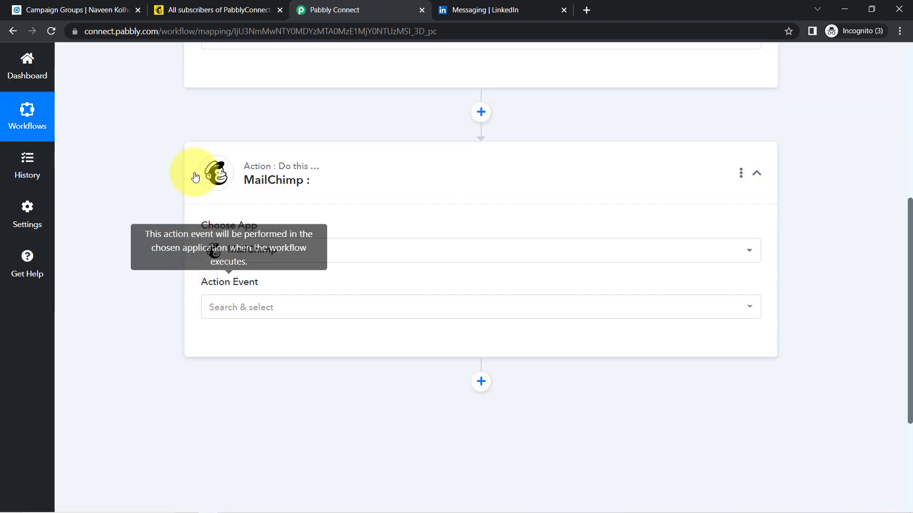
{"action": "left_click_drag", "start_coordinate": [909, 245], "coordinate": [893, 48]}
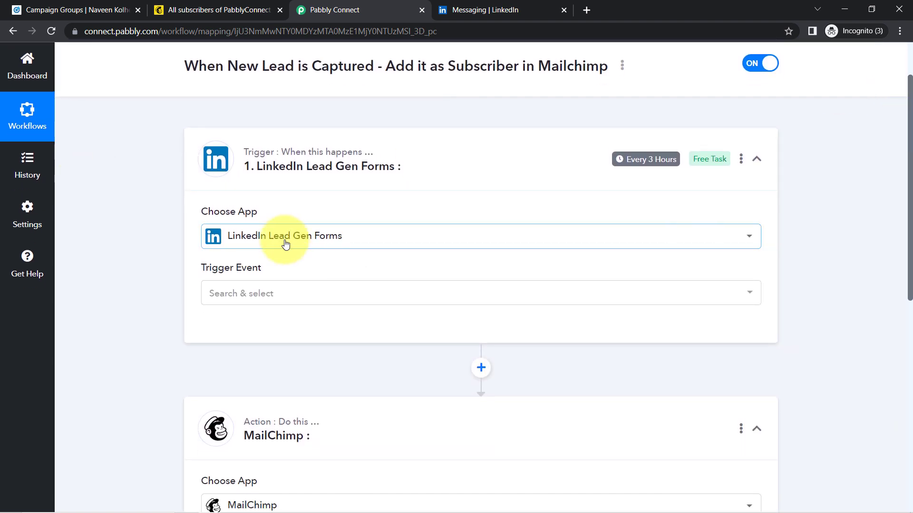
Set the trigger event to New Lead Gen Form Response.
{"action": "left_click", "coordinate": [293, 302]}
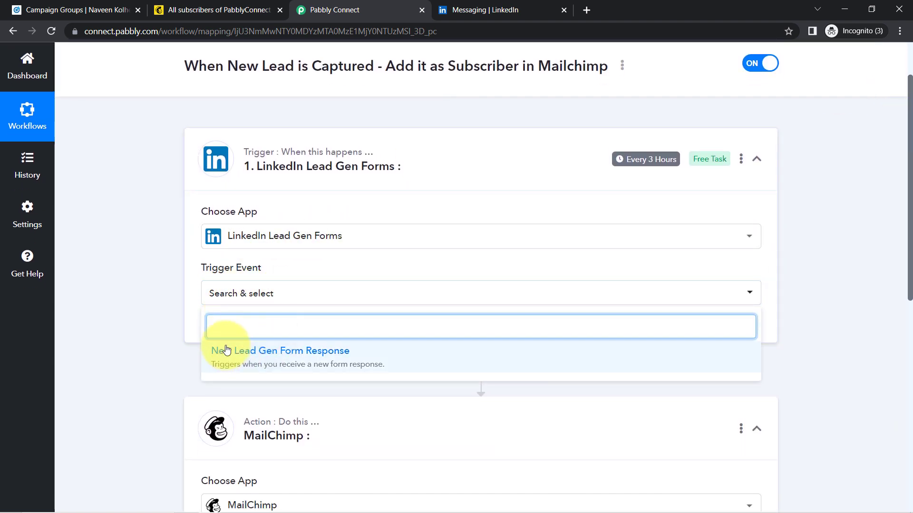
{"action": "left_click", "coordinate": [249, 360]}
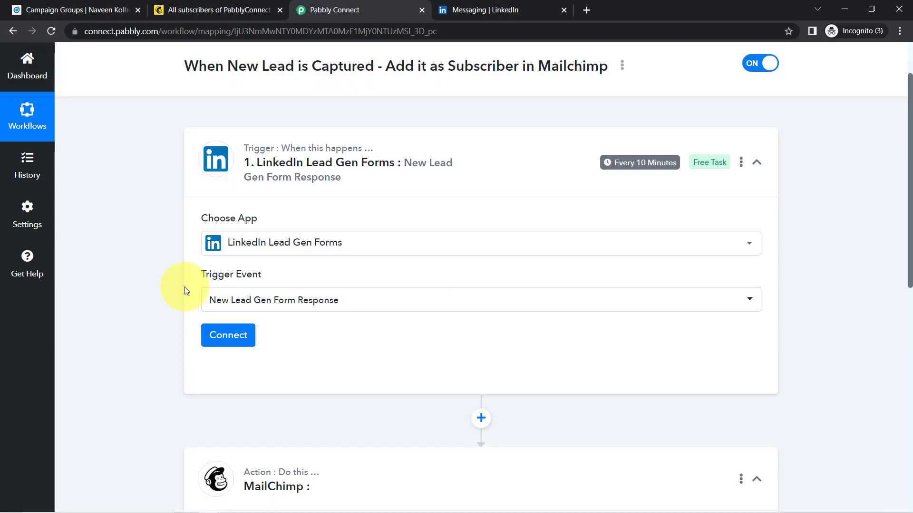
{"action": "left_click_drag", "start_coordinate": [215, 276], "coordinate": [268, 277]}
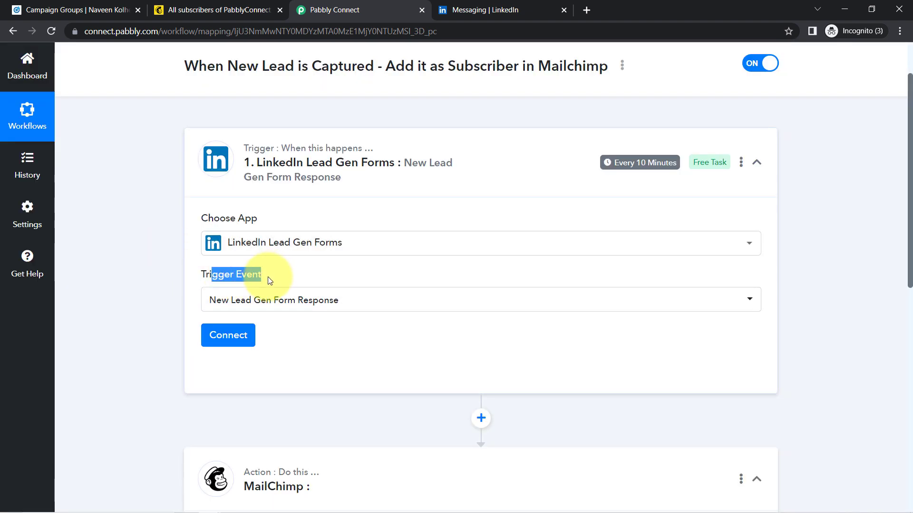
Add and authorize a new LinkedIn Lead Gen Forms connection by signing in to LinkedIn.
{"action": "left_click", "coordinate": [217, 339]}
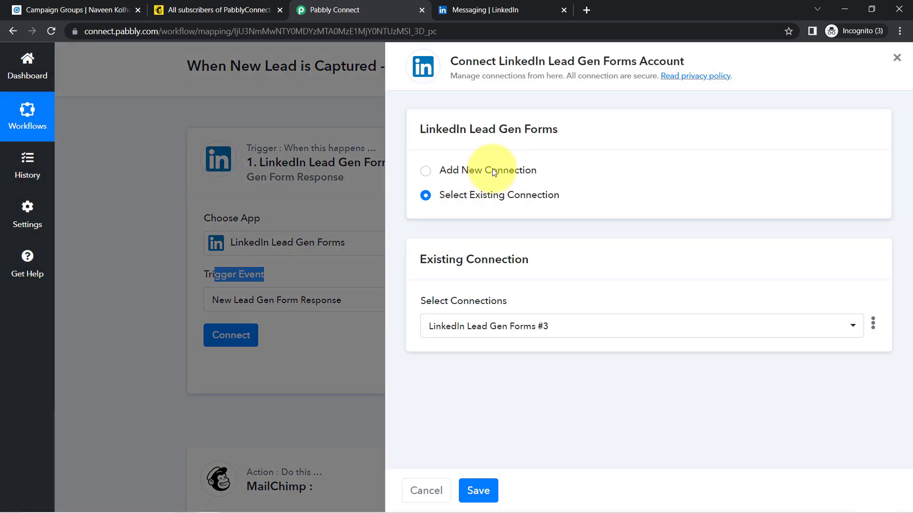
{"action": "left_click", "coordinate": [493, 171]}
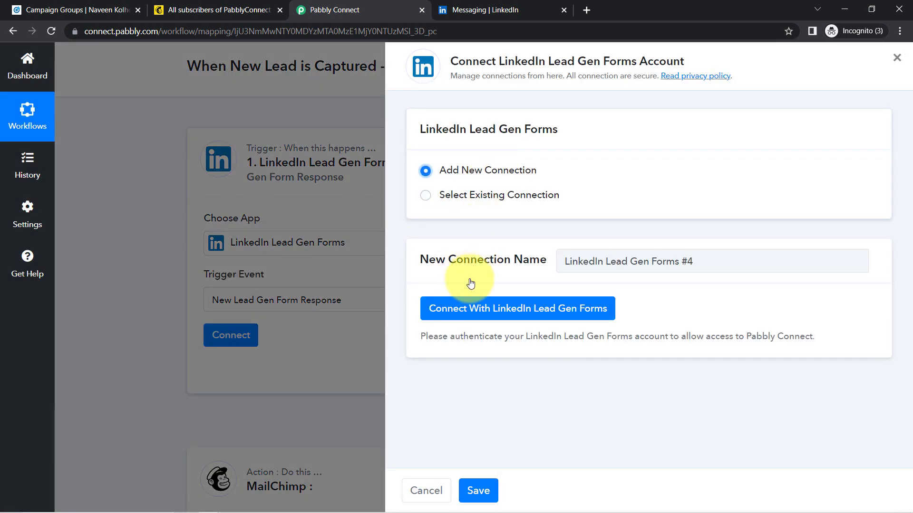
{"action": "left_click", "coordinate": [454, 314]}
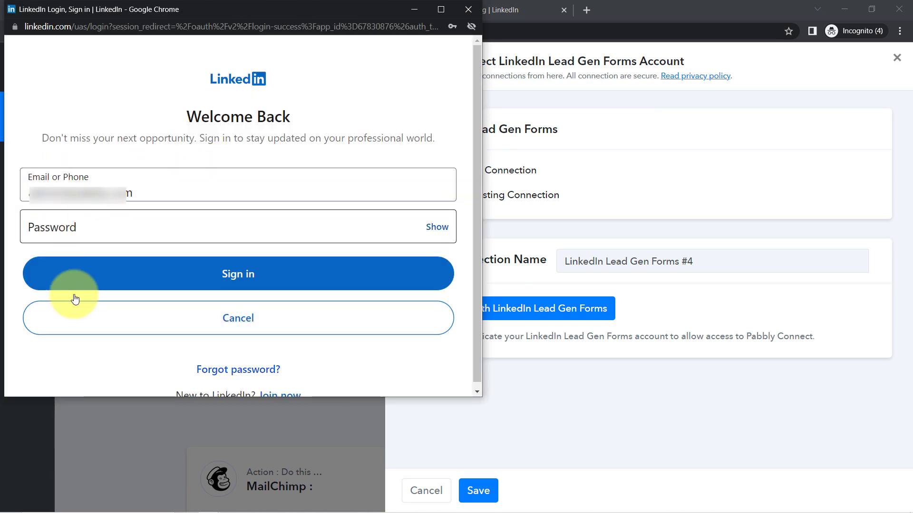
{"action": "mouse_move", "coordinate": [153, 504]}
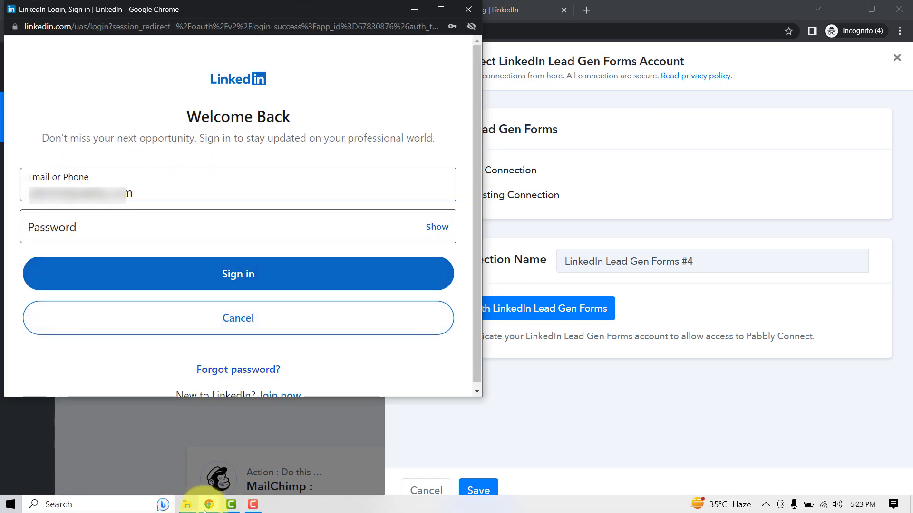
{"action": "left_click", "coordinate": [203, 286]}
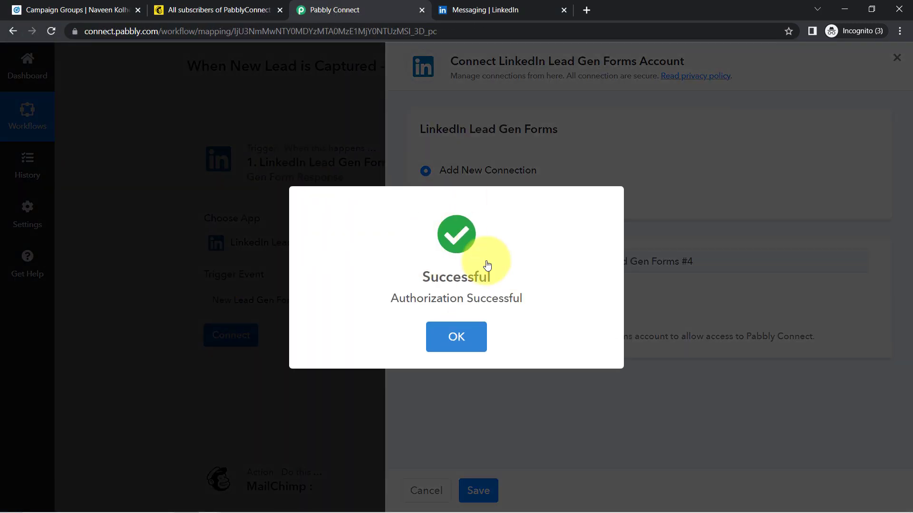
{"action": "left_click", "coordinate": [456, 332]}
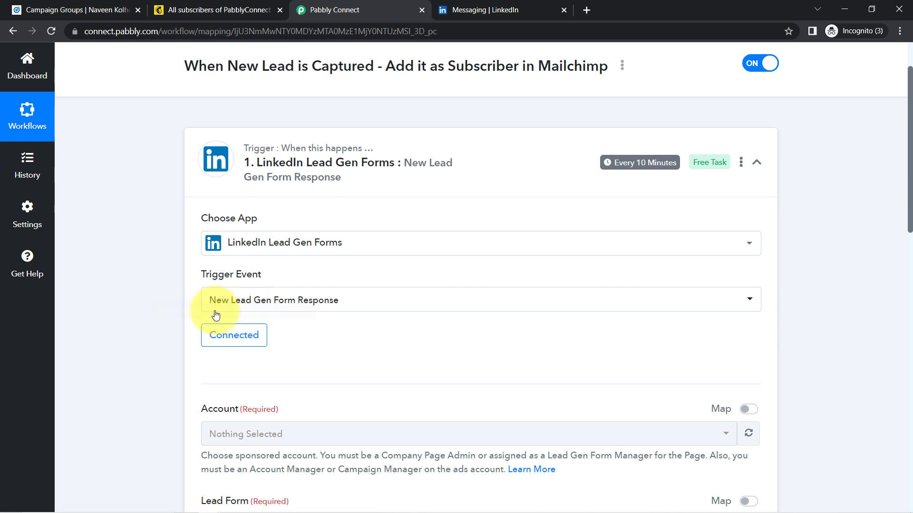
Refresh and load the list of sponsored ad accounts for the LinkedIn trigger.
{"action": "left_click", "coordinate": [247, 333]}
{"action": "left_click", "coordinate": [911, 251]}
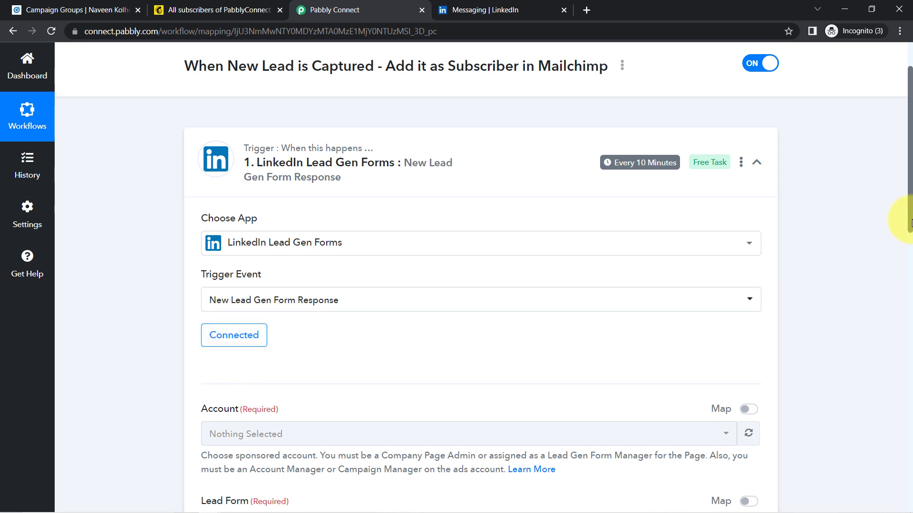
{"action": "scroll", "coordinate": [901, 248], "scroll_direction": "down", "scroll_amount": 3}
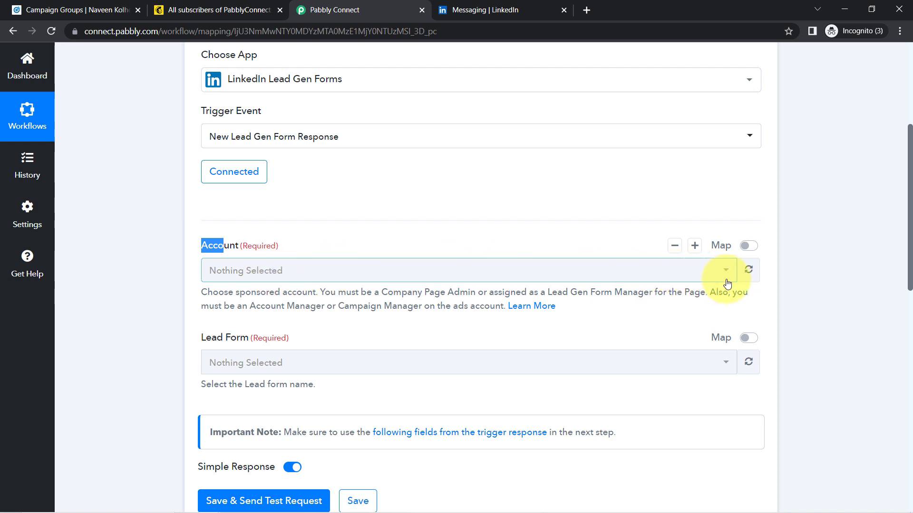
{"action": "left_click", "coordinate": [748, 271]}
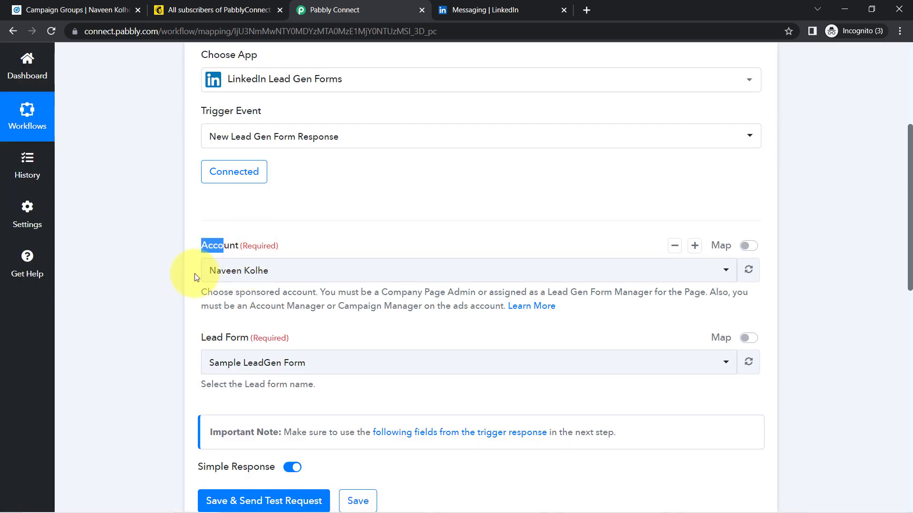
{"action": "left_click", "coordinate": [225, 275]}
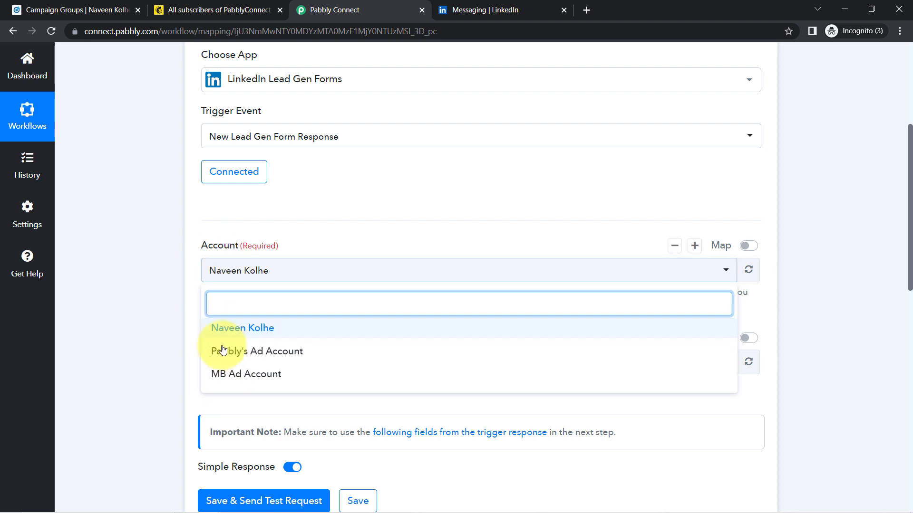
{"action": "left_click", "coordinate": [173, 310]}
Keep the existing ad account selected and choose Sample LeadGen Form as the lead form.
{"action": "left_click", "coordinate": [76, 9]}
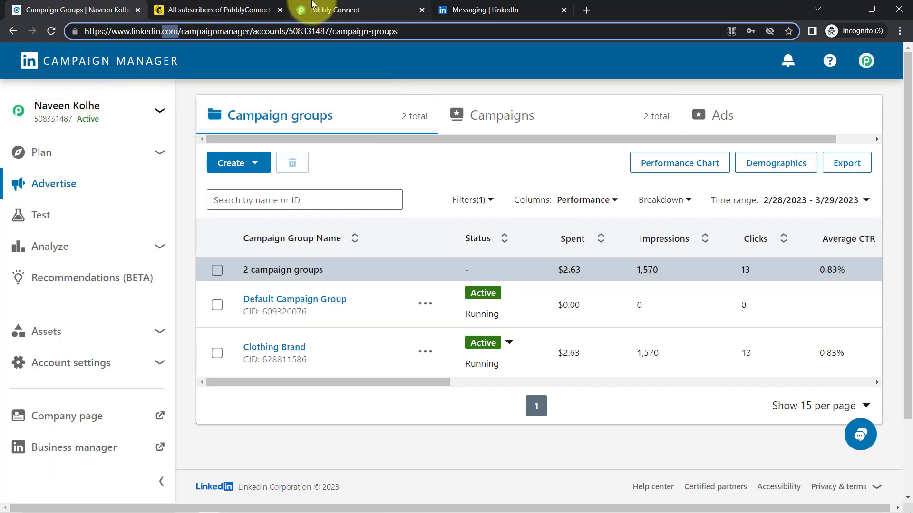
{"action": "left_click", "coordinate": [324, 9]}
{"action": "left_click", "coordinate": [225, 279]}
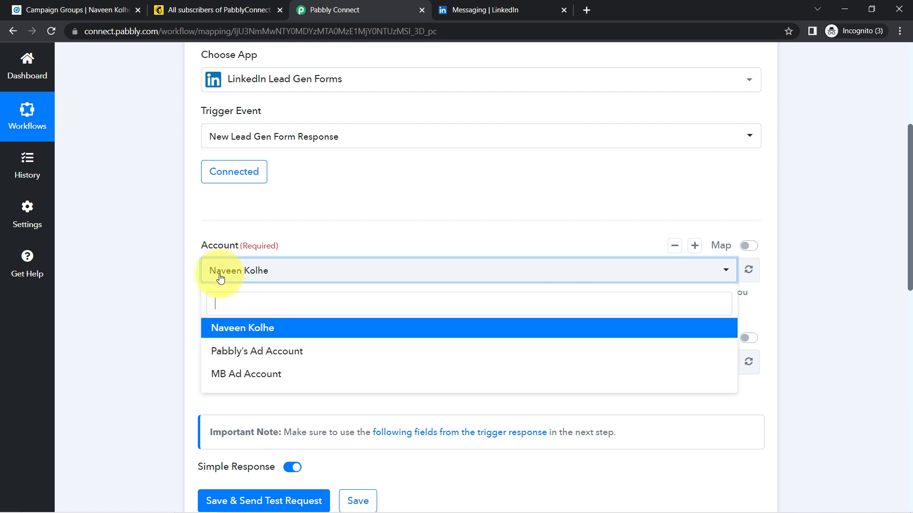
{"action": "left_click", "coordinate": [214, 326]}
{"action": "scroll", "coordinate": [910, 260], "scroll_direction": "down", "scroll_amount": 3}
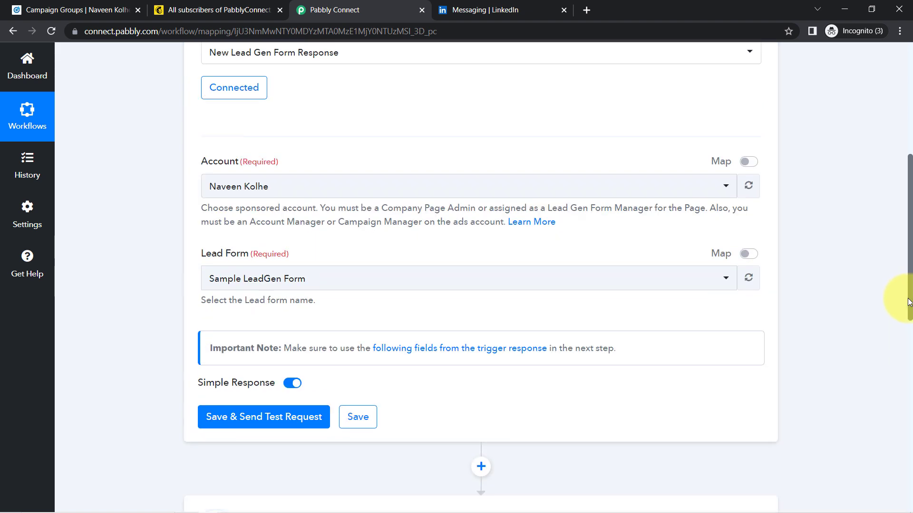
{"action": "left_click", "coordinate": [234, 230]}
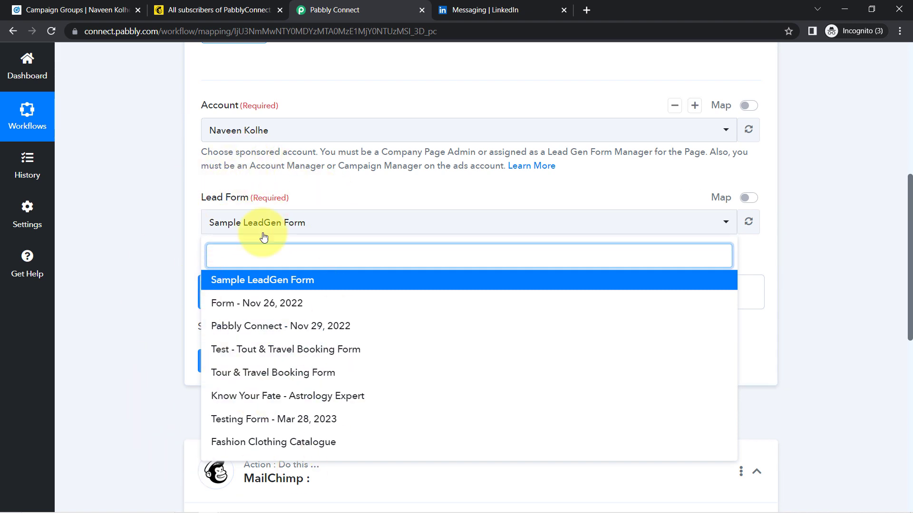
{"action": "left_click", "coordinate": [76, 9]}
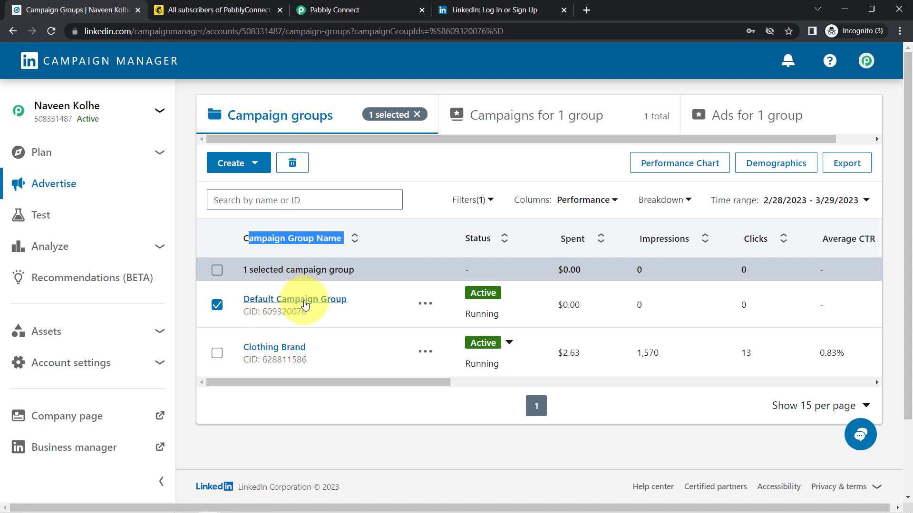
Edit the astrology ad to confirm it uses Sample LeadGen Form, then exit without saving.
{"action": "left_click", "coordinate": [309, 304]}
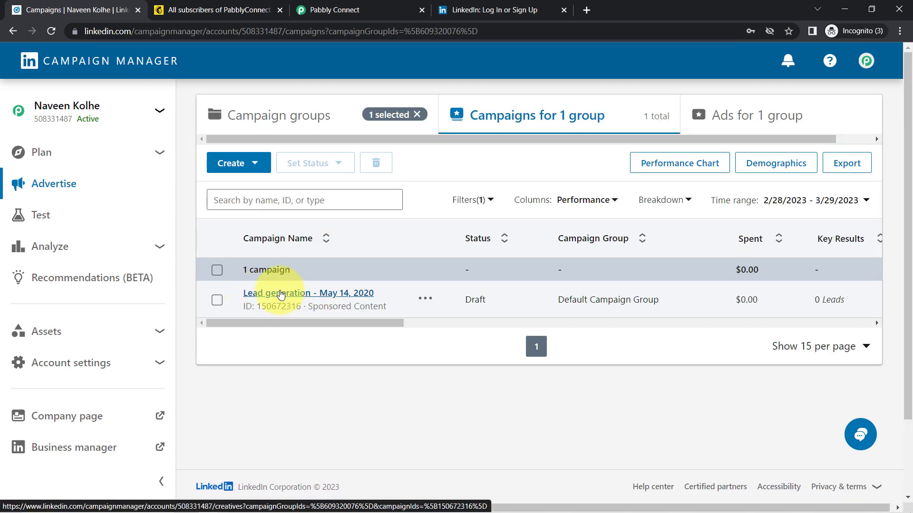
{"action": "left_click", "coordinate": [280, 294]}
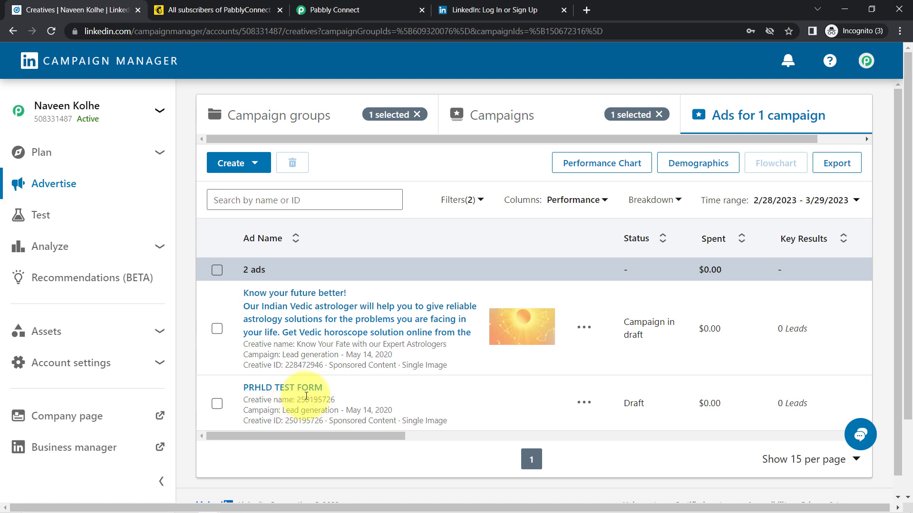
{"action": "left_click", "coordinate": [584, 328]}
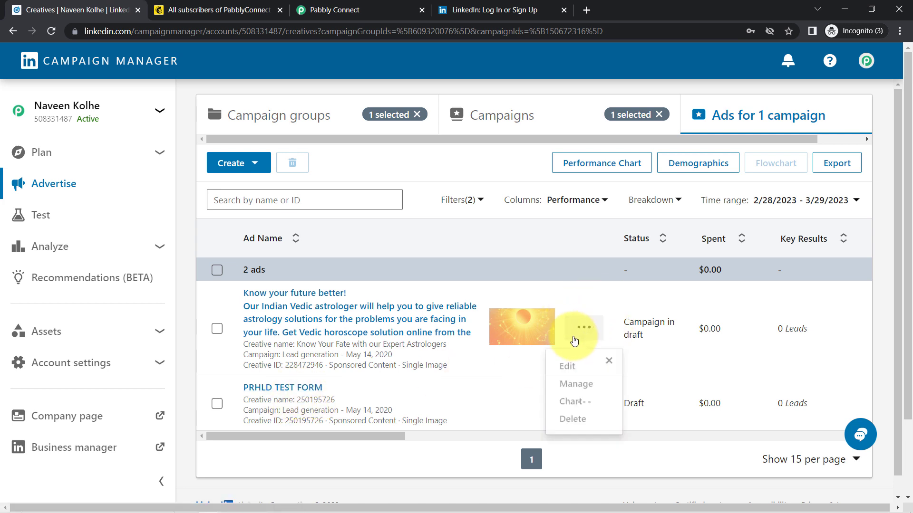
{"action": "left_click", "coordinate": [567, 366]}
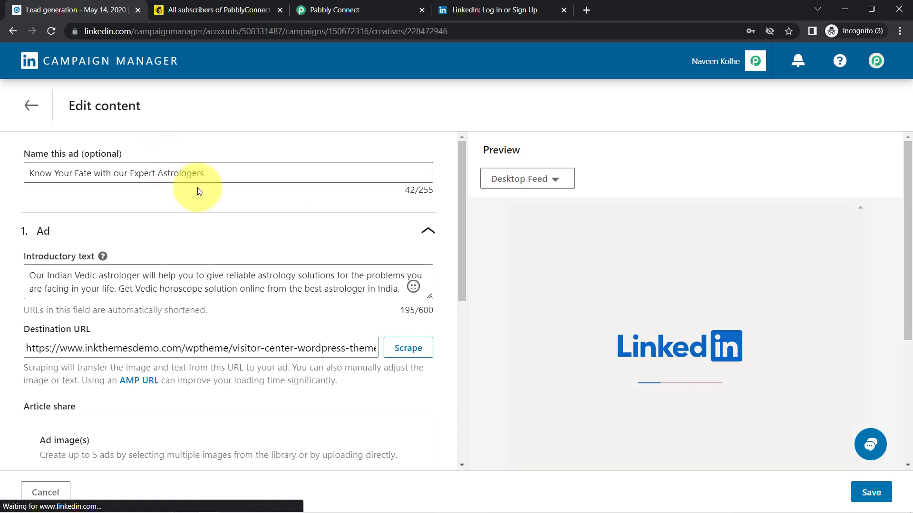
{"action": "left_click_drag", "start_coordinate": [461, 230], "coordinate": [446, 405]}
{"action": "left_click", "coordinate": [428, 435]}
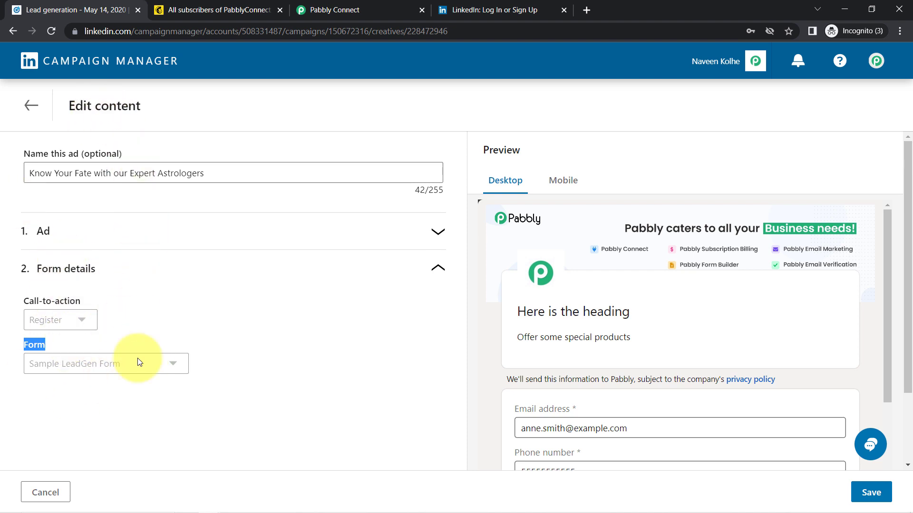
{"action": "left_click", "coordinate": [53, 488]}
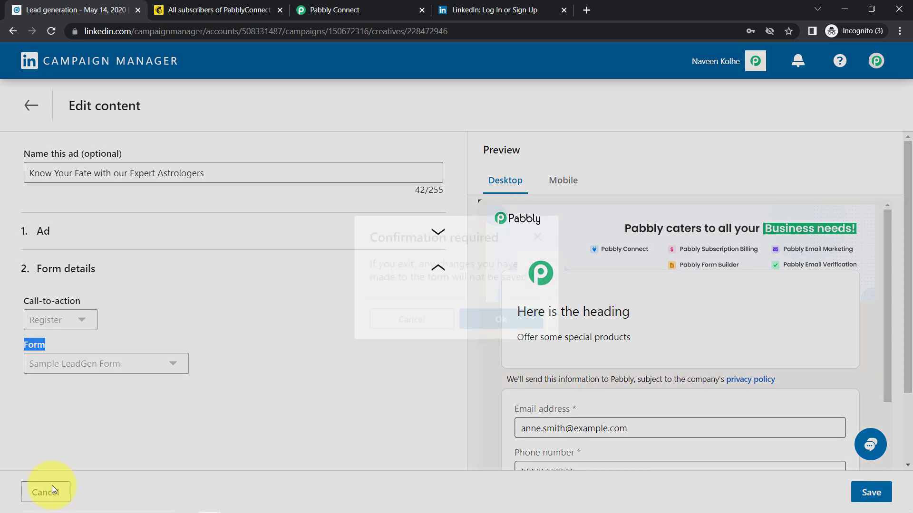
{"action": "left_click", "coordinate": [499, 320]}
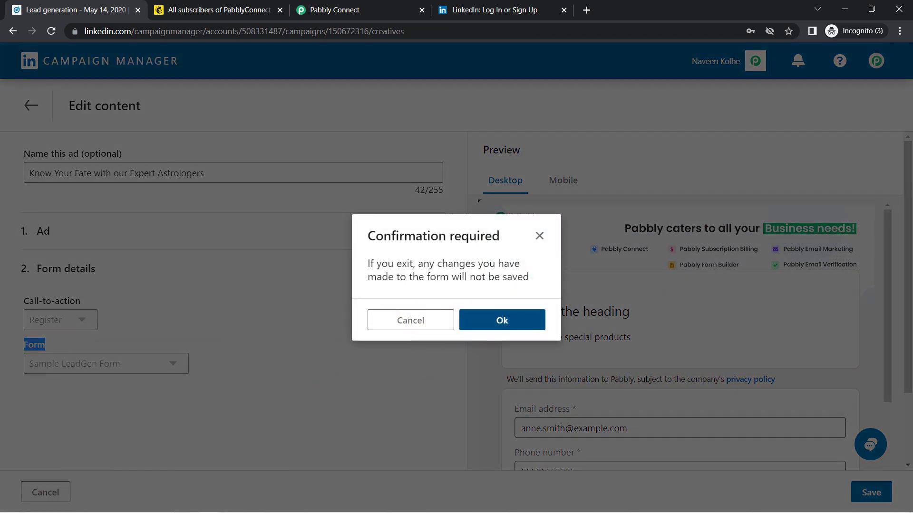
Save the trigger with Sample LeadGen Form and get a SPONSORED test response.
{"action": "left_click", "coordinate": [311, 9]}
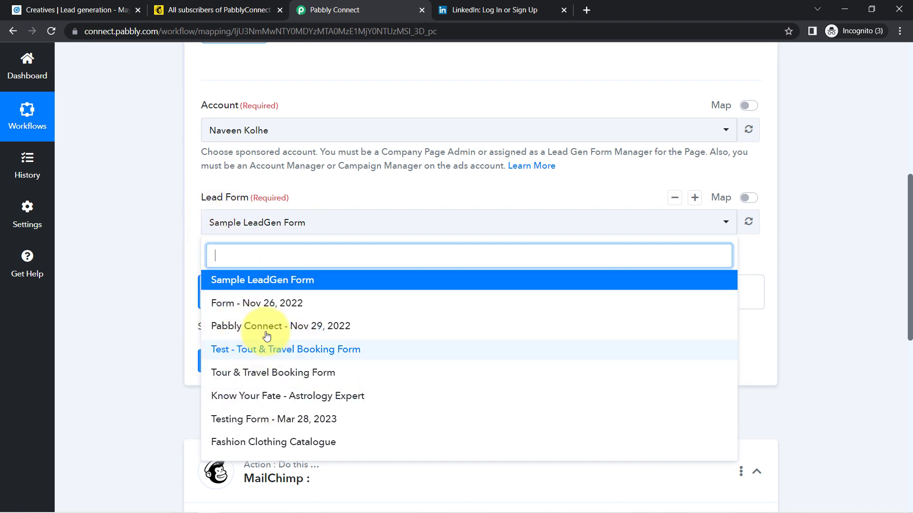
{"action": "left_click", "coordinate": [271, 281]}
{"action": "left_click", "coordinate": [263, 368]}
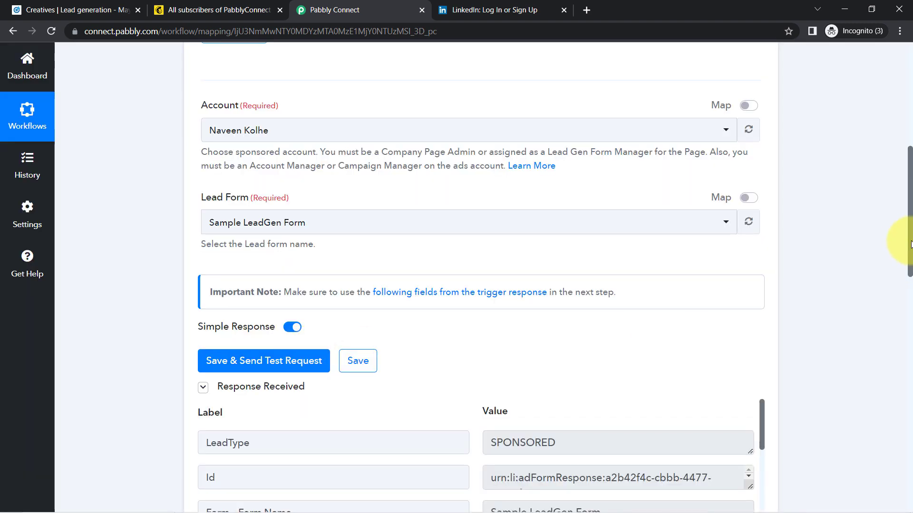
{"action": "left_click_drag", "start_coordinate": [911, 244], "coordinate": [897, 308]}
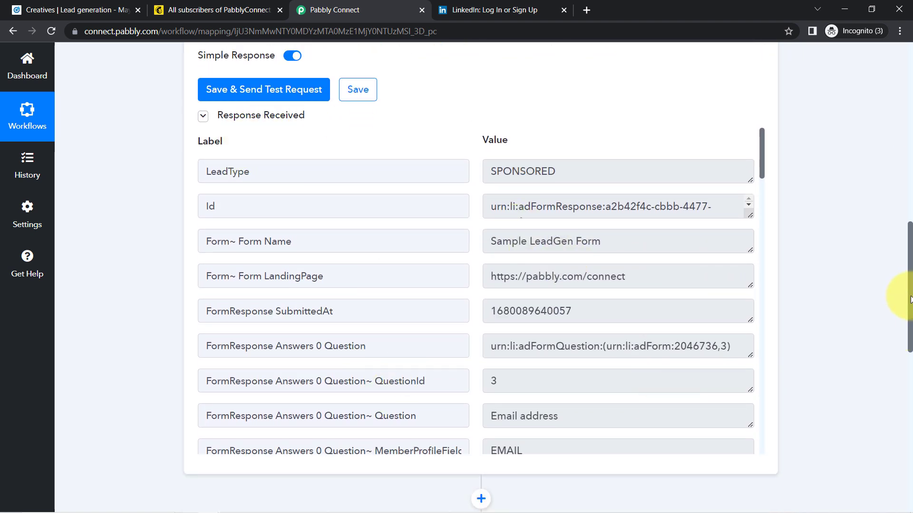
{"action": "scroll", "coordinate": [894, 193], "scroll_direction": "up", "scroll_amount": 10}
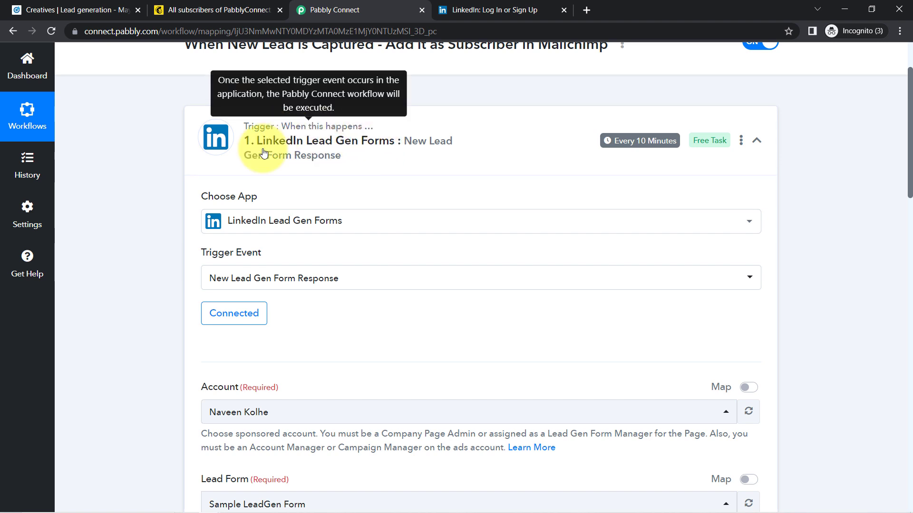
{"action": "scroll", "coordinate": [890, 222], "scroll_direction": "down", "scroll_amount": 6}
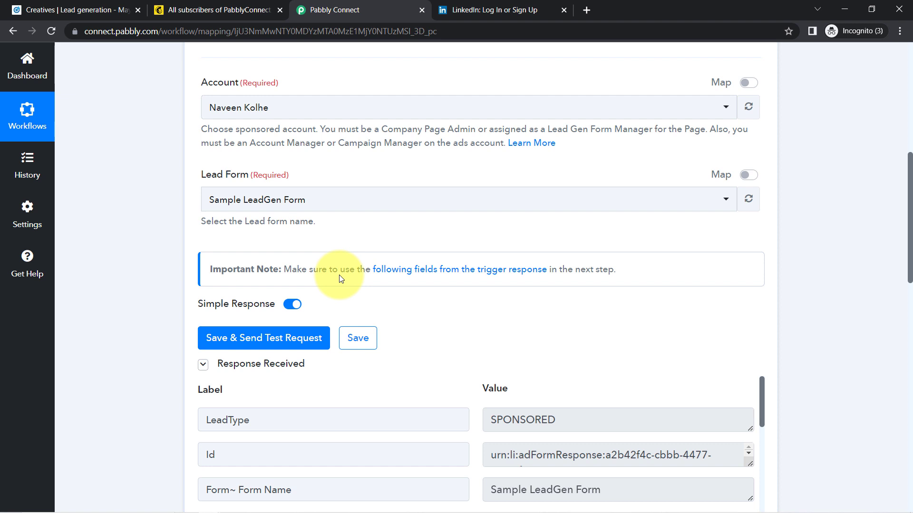
Preview the astrology ad from the Lead generation - May 14, 2020 campaign as a LinkedIn post.
{"action": "left_click", "coordinate": [71, 10]}
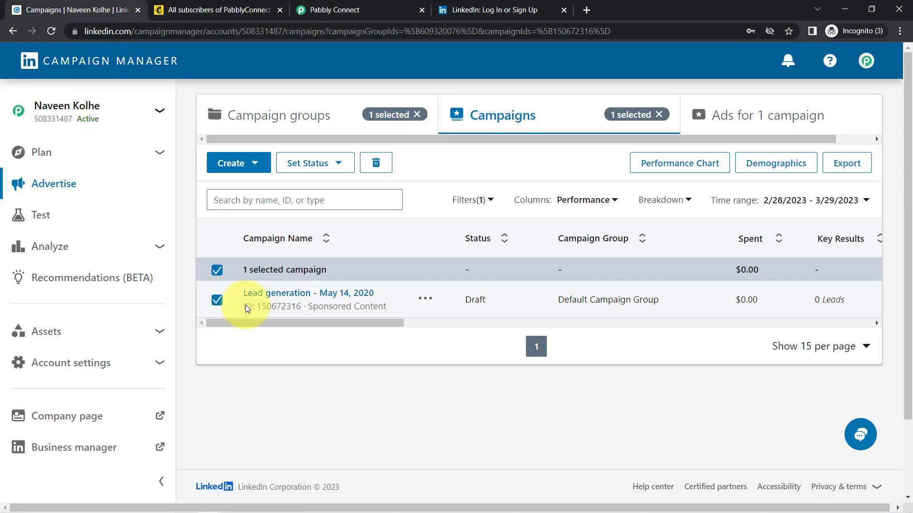
{"action": "left_click", "coordinate": [266, 295]}
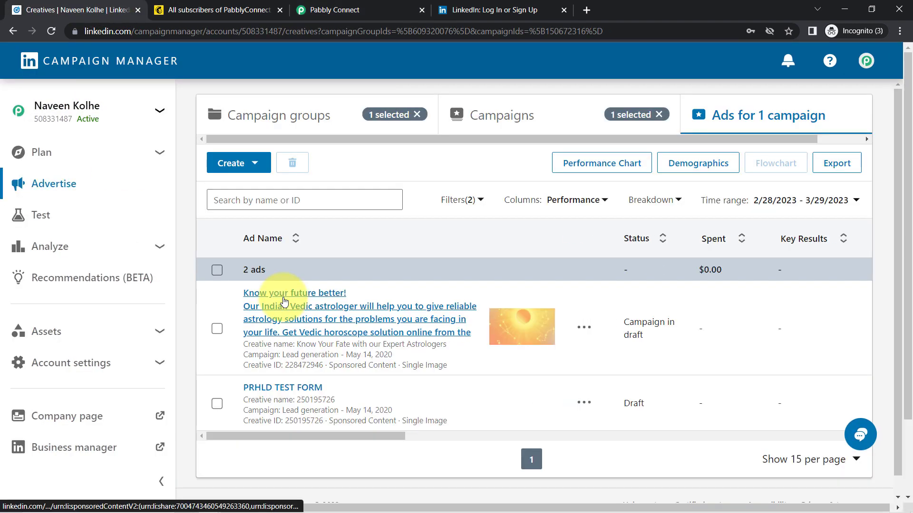
{"action": "left_click", "coordinate": [289, 309]}
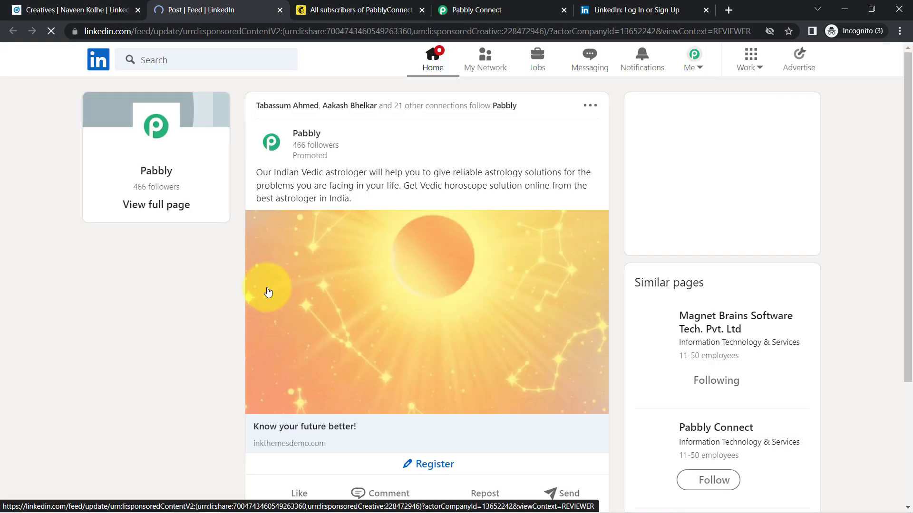
{"action": "triple_click", "coordinate": [347, 173]}
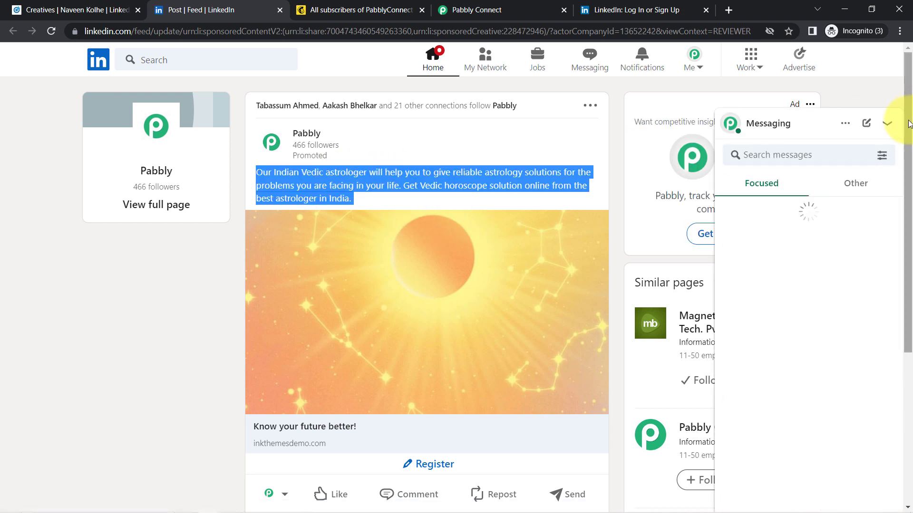
{"action": "scroll", "coordinate": [817, 229], "scroll_direction": "down", "scroll_amount": 3}
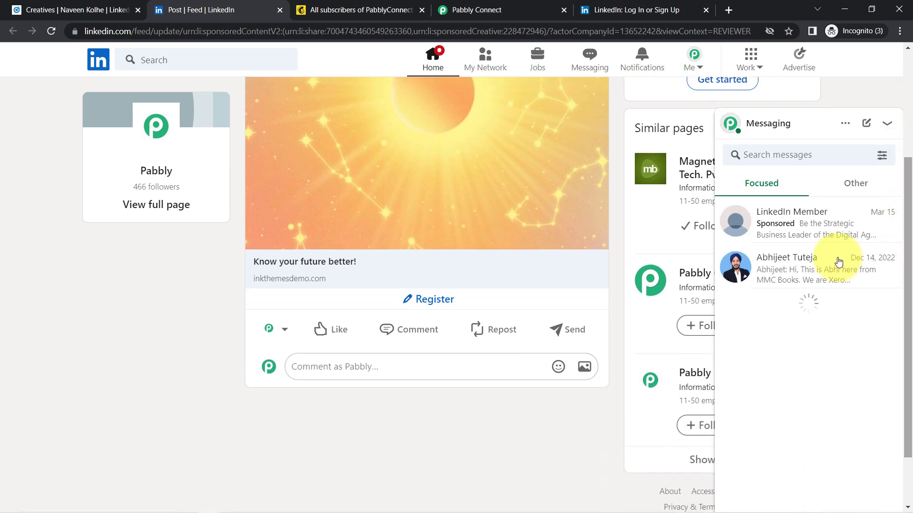
Open the ad's registration form and enter a test email address and phone number.
{"action": "left_click", "coordinate": [418, 306]}
{"action": "triple_click", "coordinate": [307, 333]}
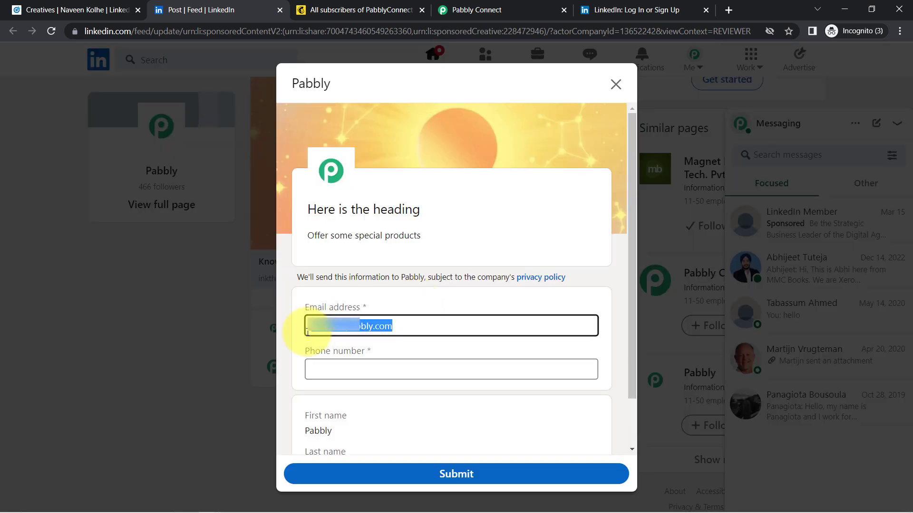
{"action": "key", "text": "BackSpace"}
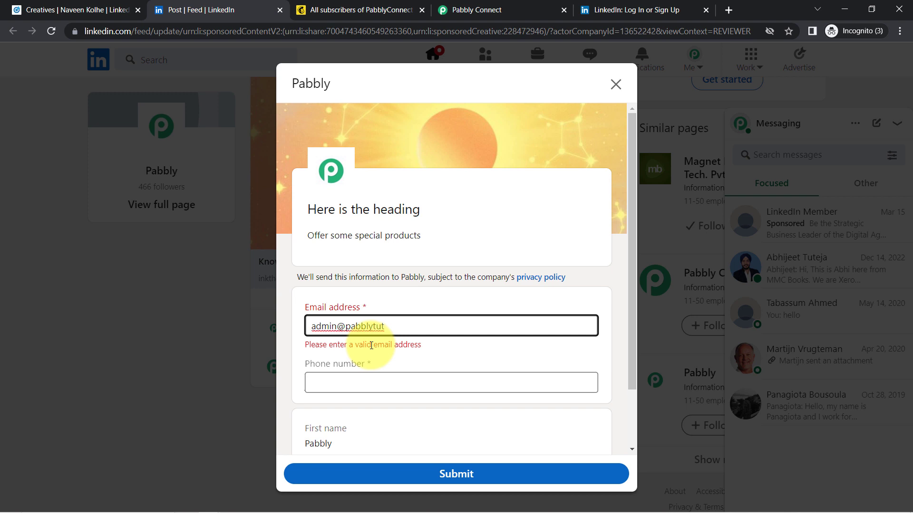
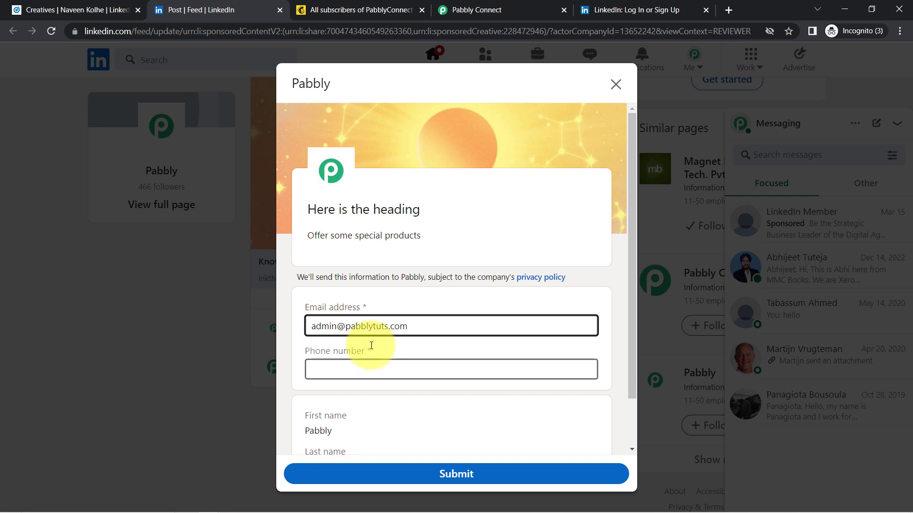
{"action": "key", "text": "Tab"}
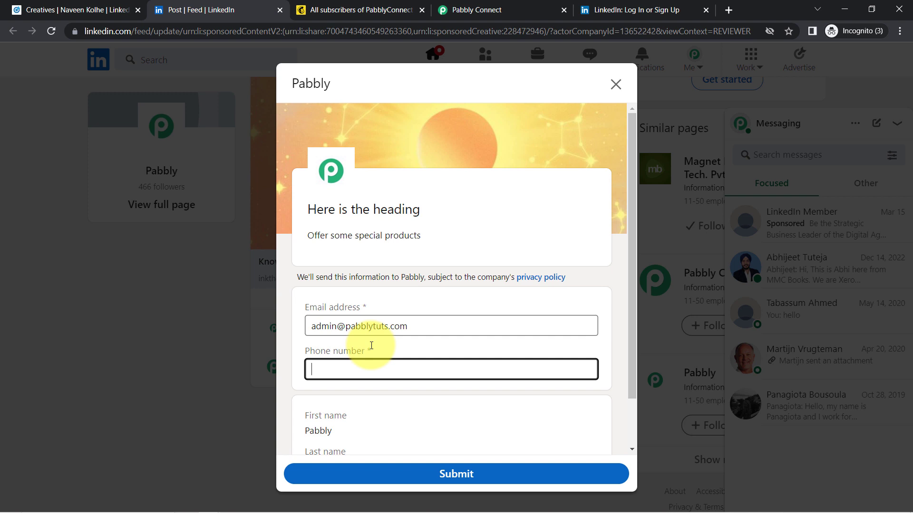
{"action": "scroll", "coordinate": [632, 192], "scroll_direction": "down", "scroll_amount": 1}
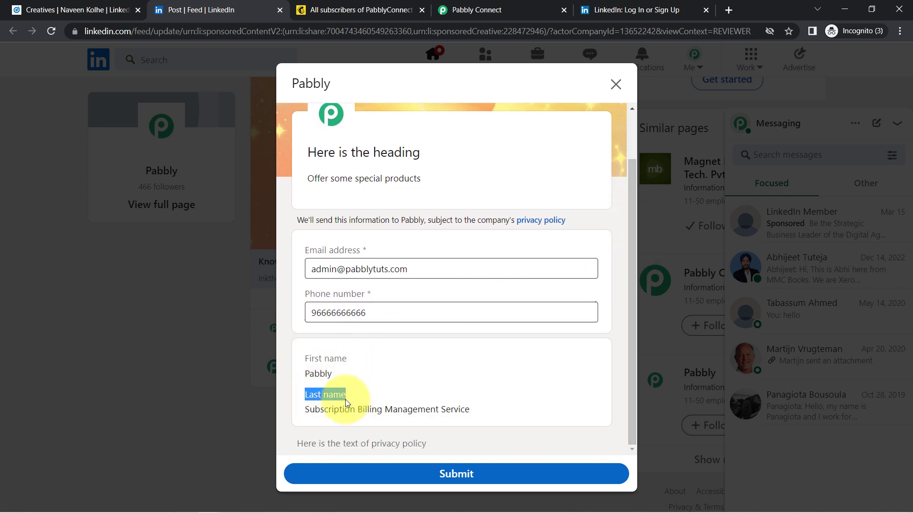
{"action": "double_click", "coordinate": [312, 376]}
{"action": "left_click_drag", "start_coordinate": [319, 409], "coordinate": [449, 415]}
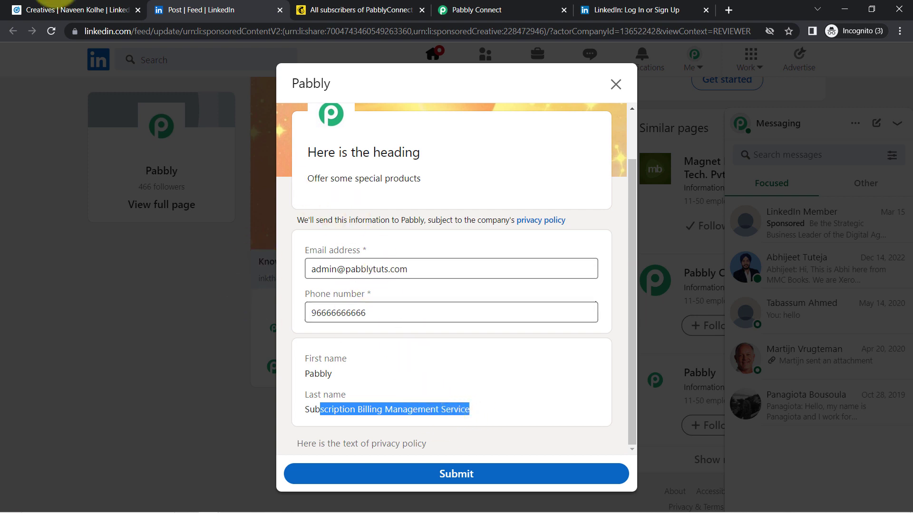
{"action": "left_click", "coordinate": [41, 5]}
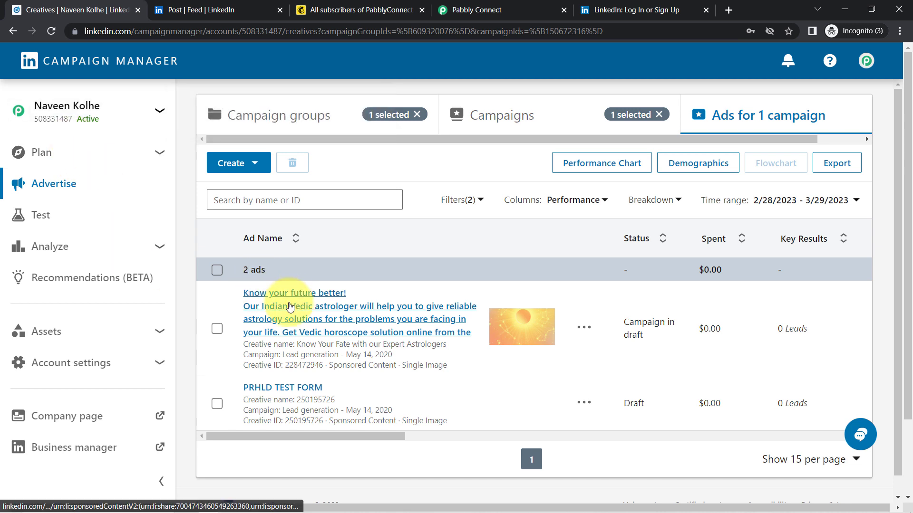
Check the first and last name in the LinkedIn profile intro, closing it without saving.
{"action": "left_click", "coordinate": [246, 304]}
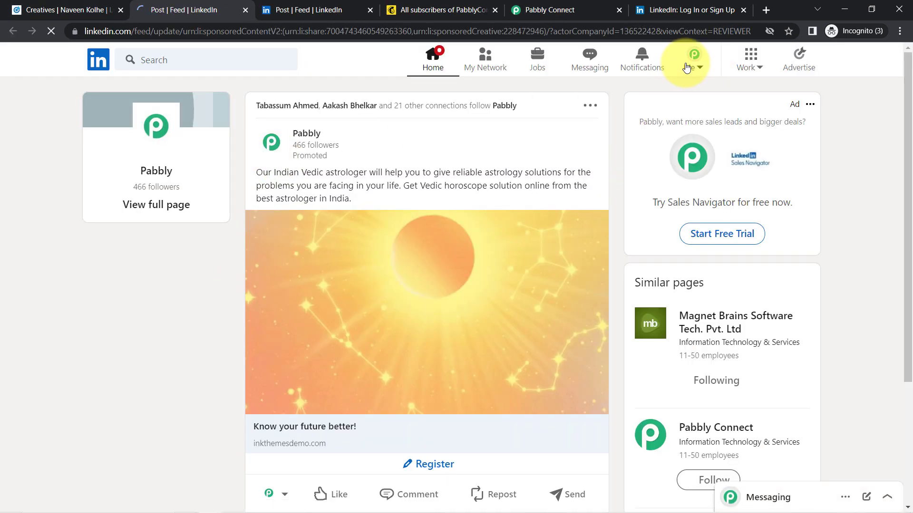
{"action": "left_click", "coordinate": [687, 68]}
{"action": "left_click", "coordinate": [617, 171]}
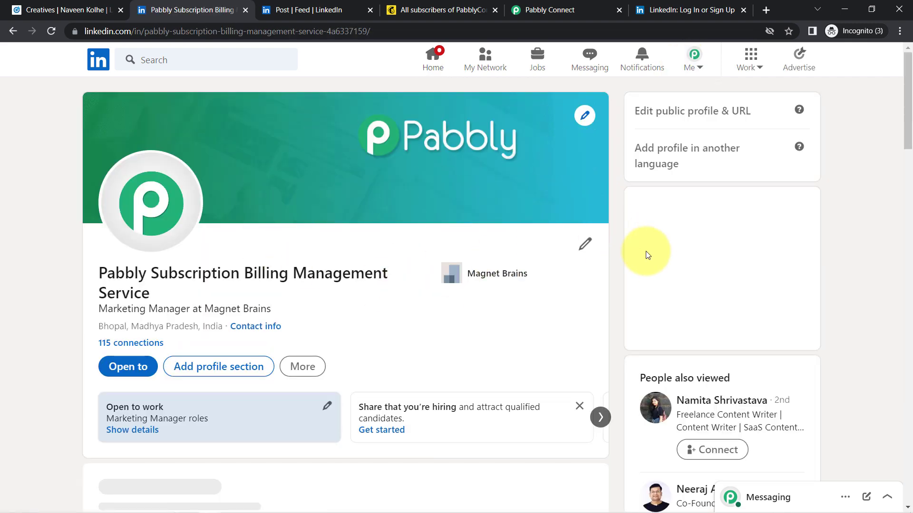
{"action": "left_click", "coordinate": [585, 244]}
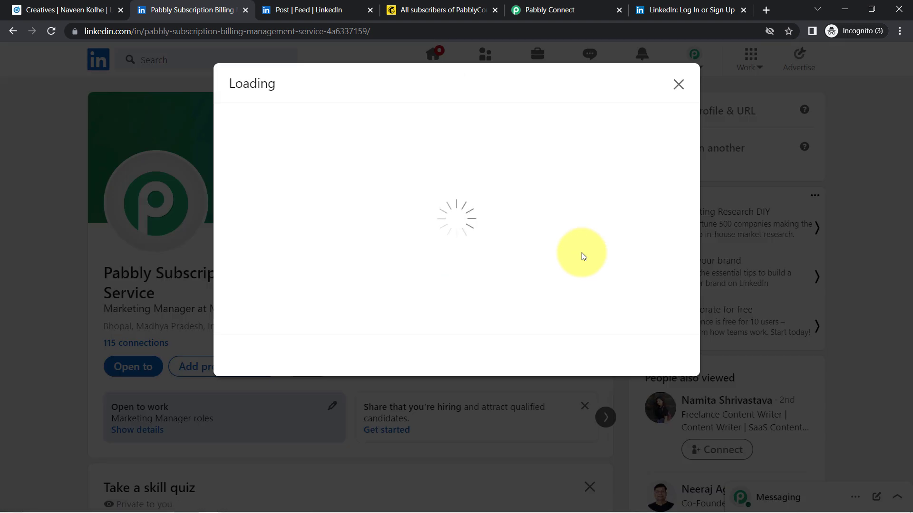
{"action": "left_click", "coordinate": [261, 181]}
{"action": "double_click", "coordinate": [261, 181]}
{"action": "left_click_drag", "start_coordinate": [284, 232], "coordinate": [233, 232]}
{"action": "double_click", "coordinate": [251, 185]}
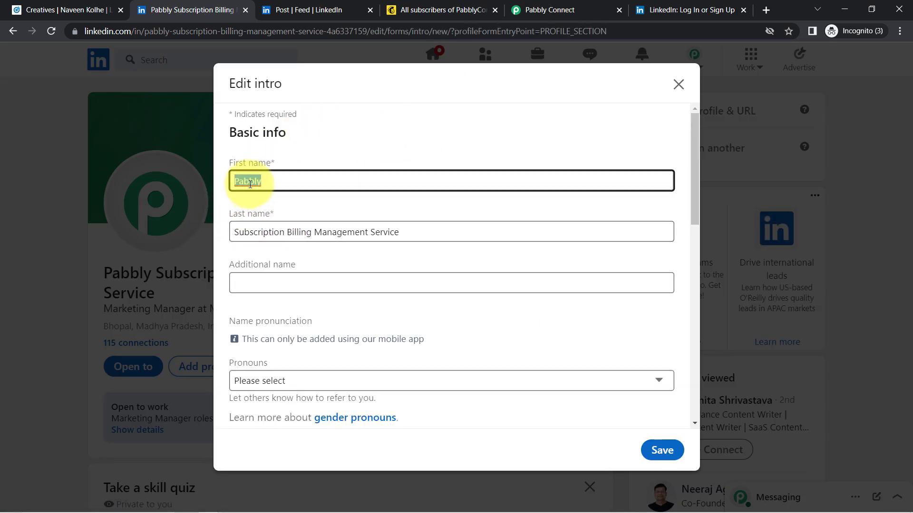
{"action": "left_click_drag", "start_coordinate": [245, 232], "coordinate": [398, 234]}
{"action": "left_click_drag", "start_coordinate": [238, 183], "coordinate": [299, 189]}
{"action": "left_click_drag", "start_coordinate": [264, 232], "coordinate": [379, 228]}
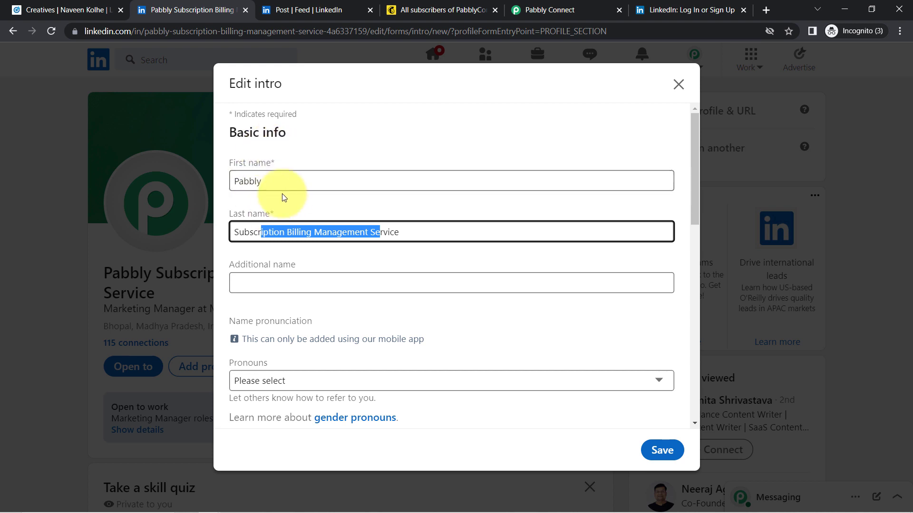
{"action": "left_click", "coordinate": [676, 88]}
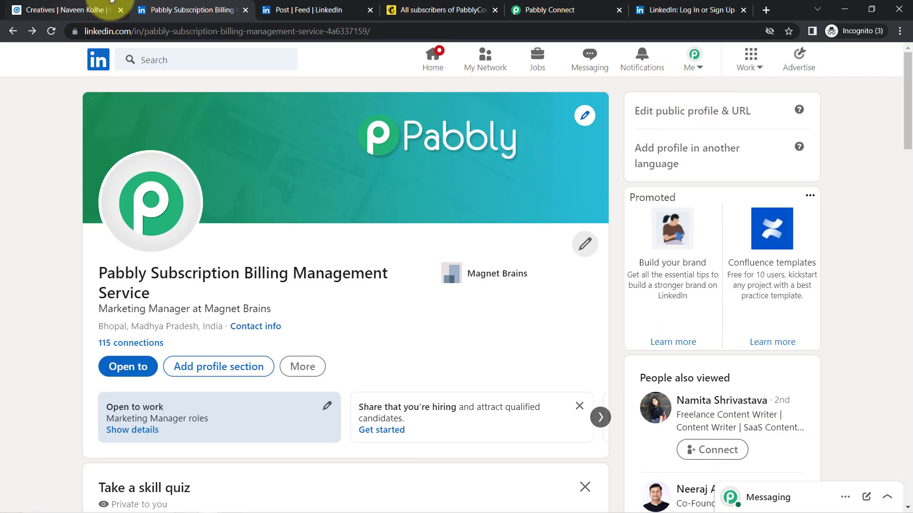
Submit the test lead through the sponsored post's lead form.
{"action": "left_click", "coordinate": [311, 8]}
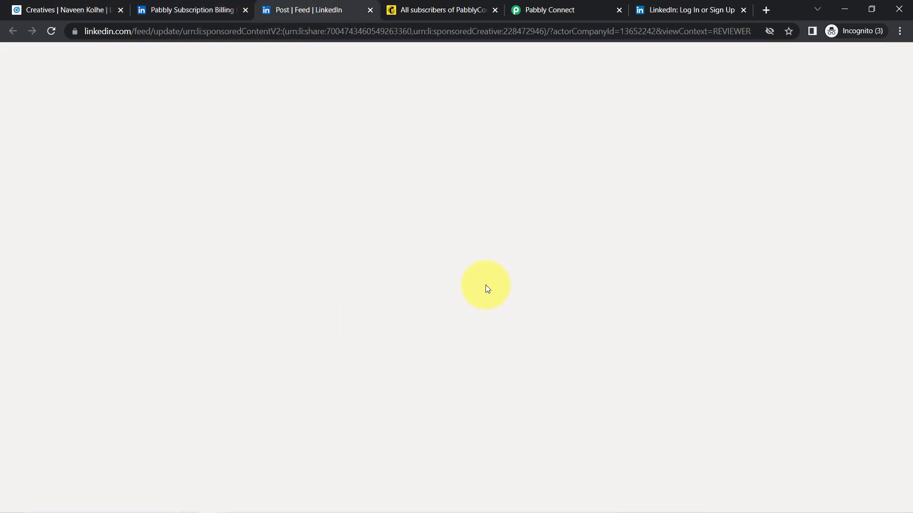
{"action": "left_click", "coordinate": [449, 474]}
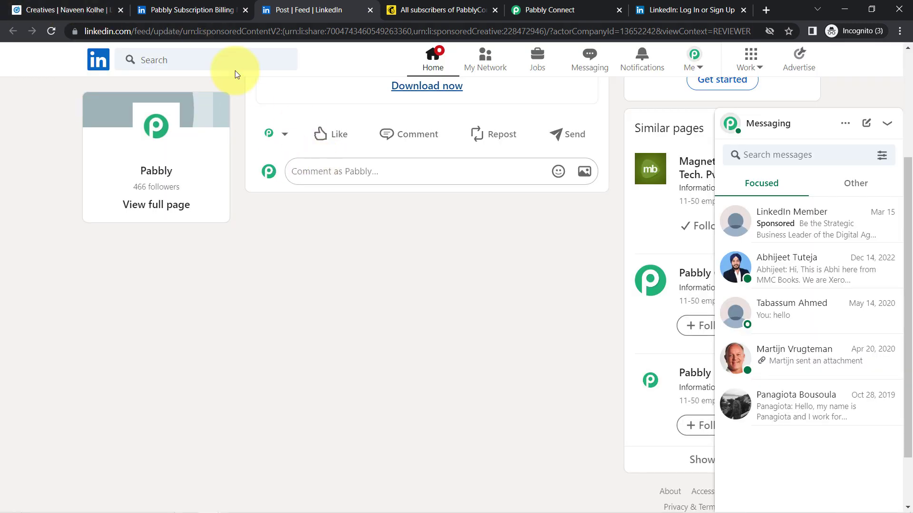
{"action": "left_click_drag", "start_coordinate": [588, 6], "coordinate": [457, 15]}
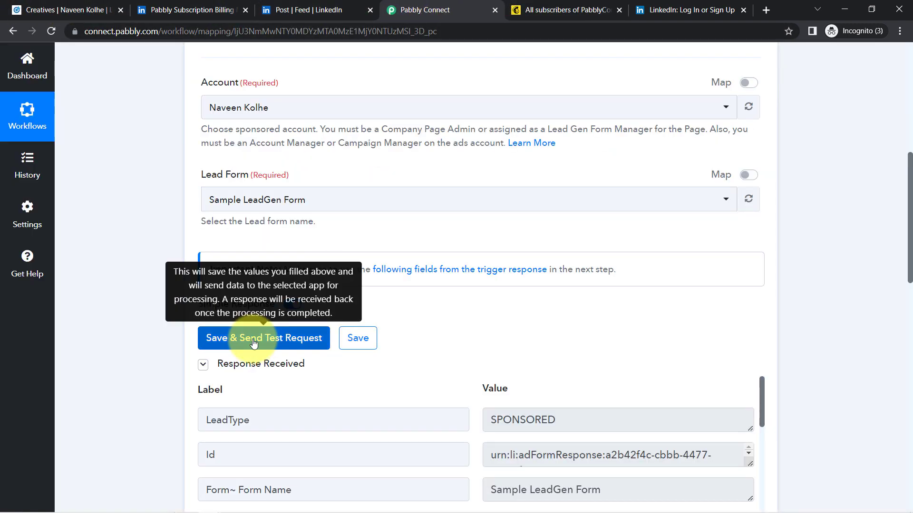
Send the LinkedIn trigger test request and review the landing page URL and 'Sample LeadGen Form' fields.
{"action": "left_click", "coordinate": [254, 339]}
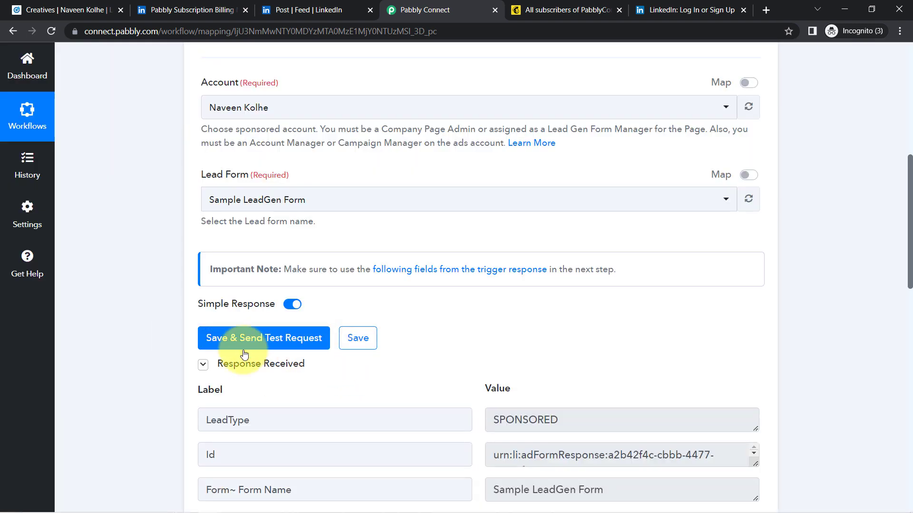
{"action": "left_click_drag", "start_coordinate": [909, 209], "coordinate": [910, 283]}
{"action": "left_click_drag", "start_coordinate": [510, 259], "coordinate": [624, 260]}
{"action": "left_click_drag", "start_coordinate": [254, 259], "coordinate": [325, 260]}
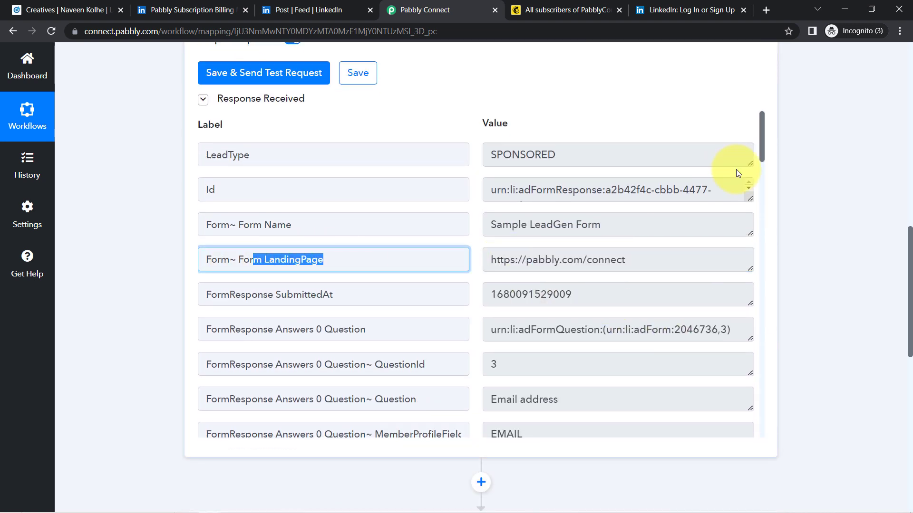
{"action": "double_click", "coordinate": [268, 226]}
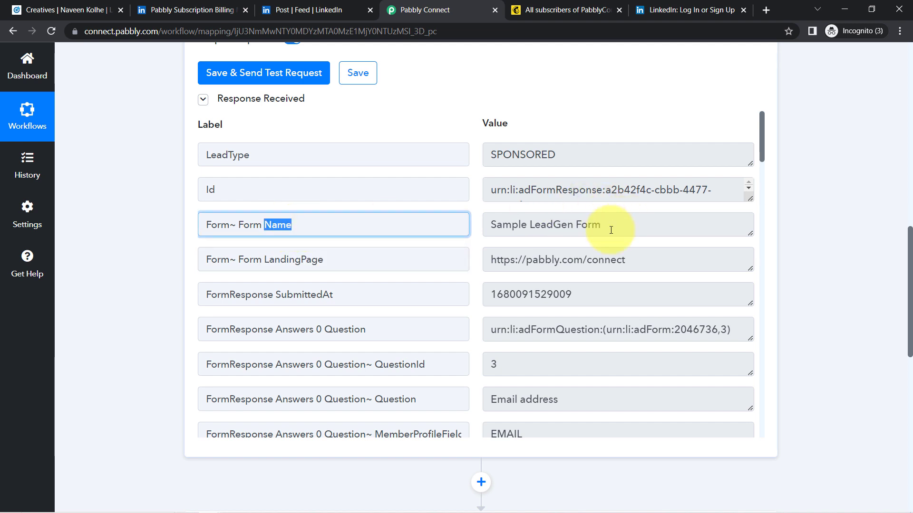
{"action": "left_click_drag", "start_coordinate": [611, 230], "coordinate": [484, 232]}
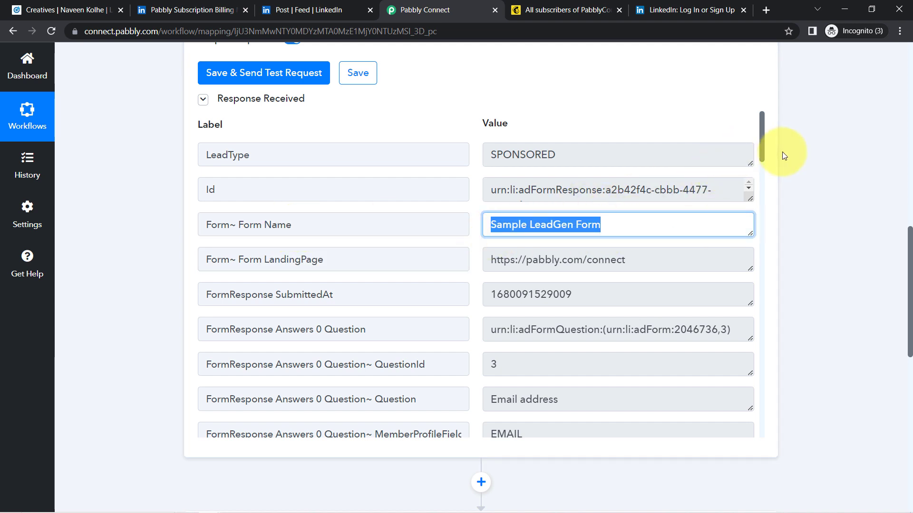
Review the returned lead's email address, phone number, last name and account name Pabbly.
{"action": "left_click_drag", "start_coordinate": [763, 149], "coordinate": [752, 198]}
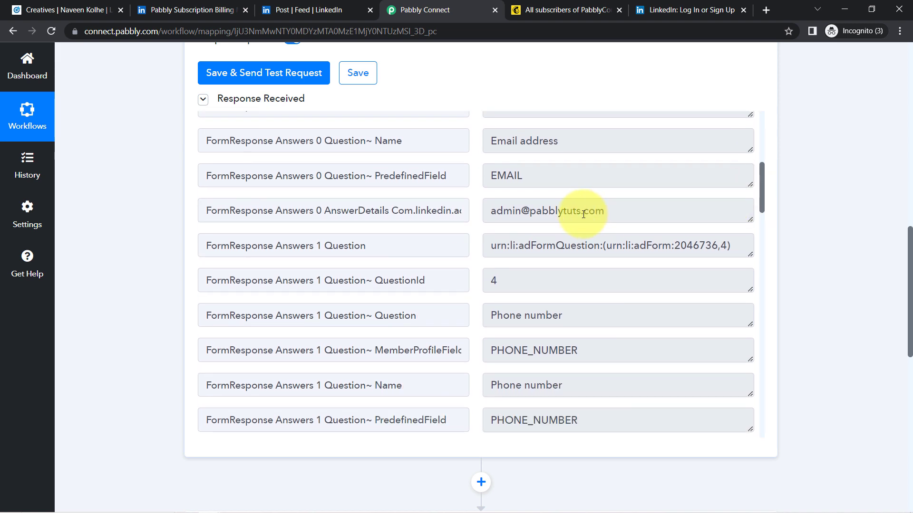
{"action": "left_click_drag", "start_coordinate": [595, 212], "coordinate": [563, 238]}
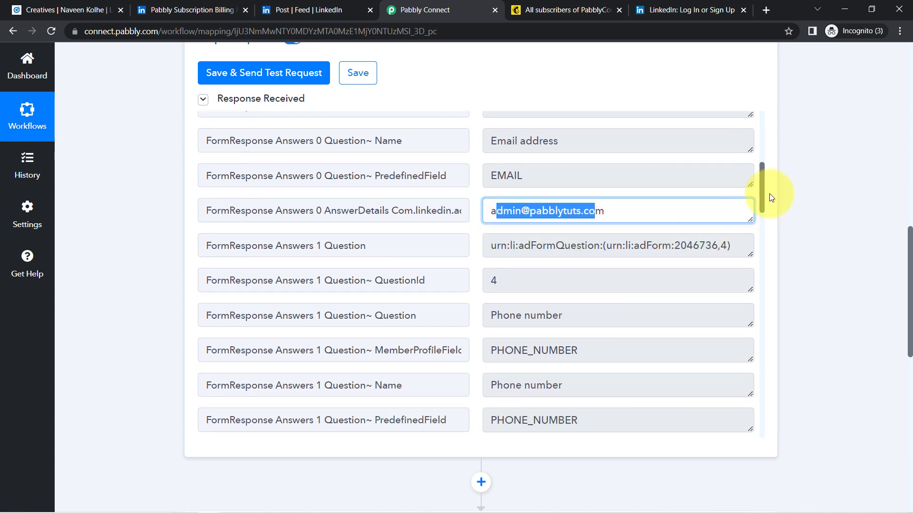
{"action": "left_click_drag", "start_coordinate": [760, 194], "coordinate": [755, 222]}
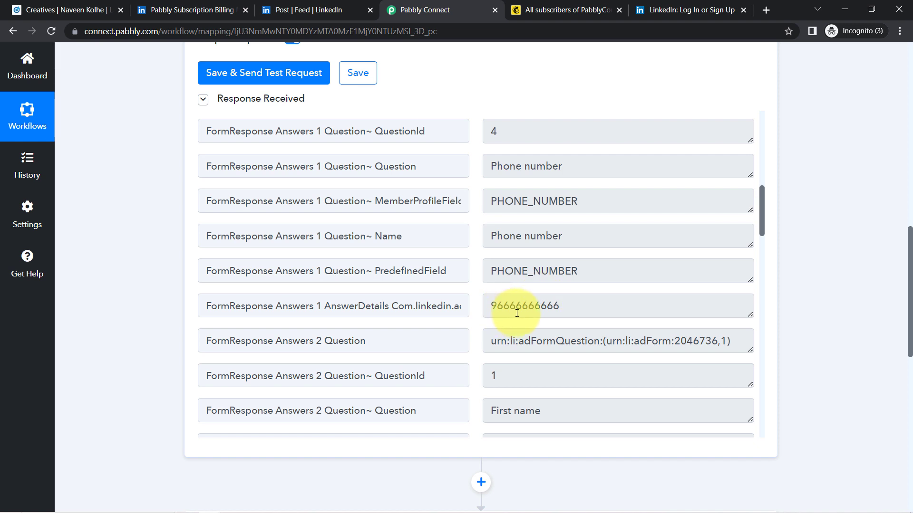
{"action": "left_click_drag", "start_coordinate": [504, 308], "coordinate": [639, 294]}
{"action": "left_click_drag", "start_coordinate": [763, 212], "coordinate": [751, 301]}
{"action": "left_click_drag", "start_coordinate": [520, 237], "coordinate": [701, 240]}
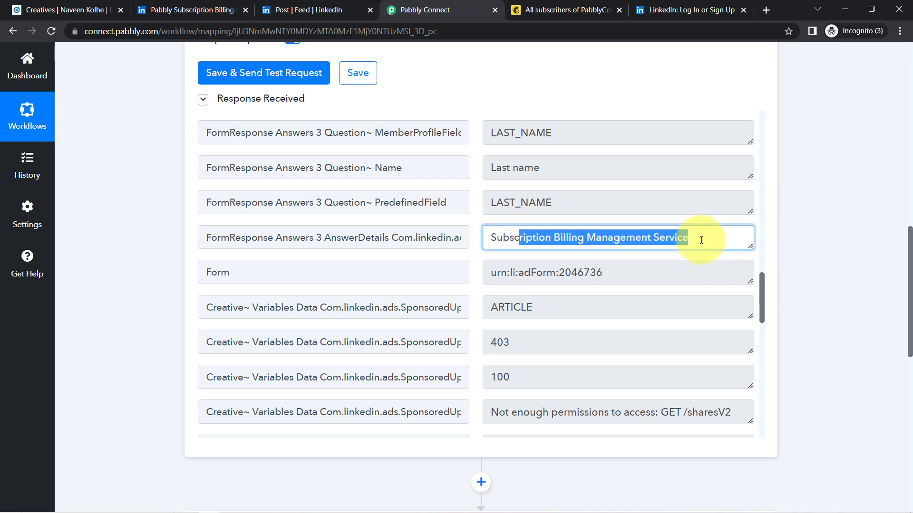
{"action": "left_click_drag", "start_coordinate": [760, 287], "coordinate": [773, 375]}
{"action": "left_click_drag", "start_coordinate": [528, 279], "coordinate": [474, 285]}
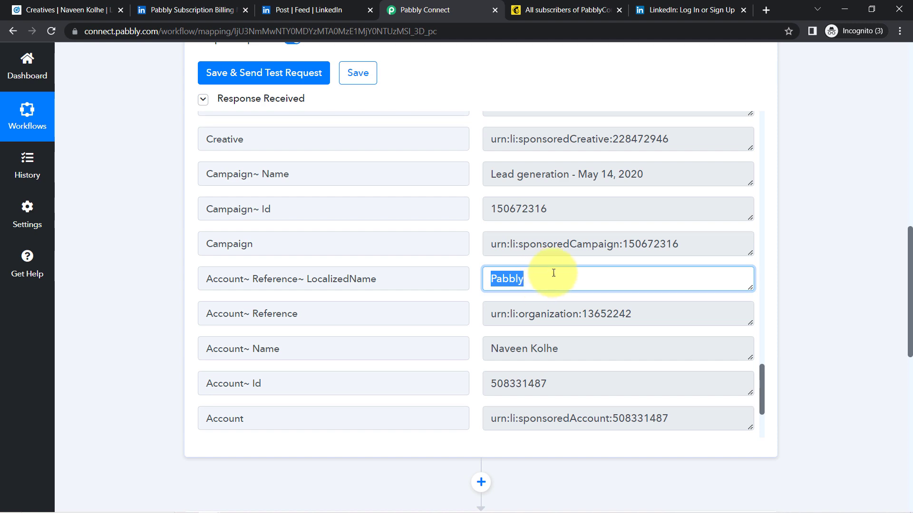
{"action": "left_click_drag", "start_coordinate": [910, 244], "coordinate": [886, 17]}
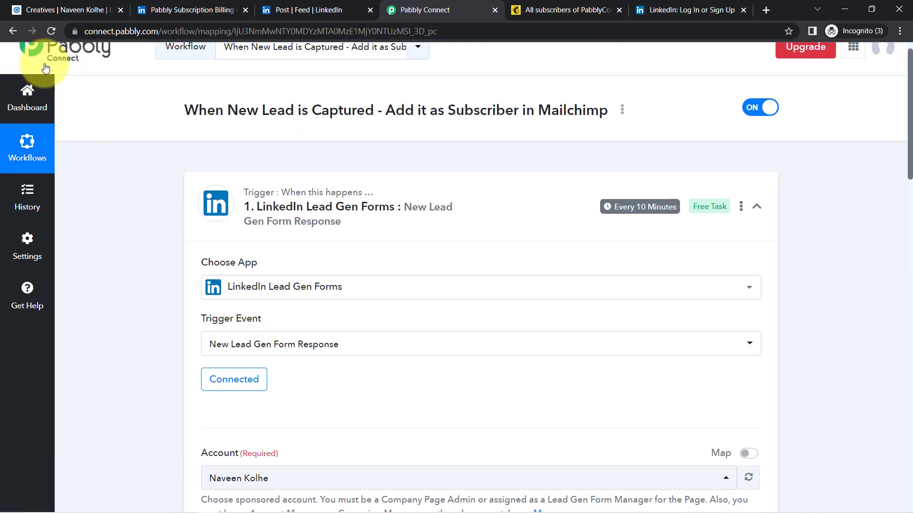
{"action": "left_click_drag", "start_coordinate": [905, 146], "coordinate": [882, 428]}
Set the MailChimp action event to Add New Member with Custom Fields.
{"action": "scroll", "coordinate": [882, 428], "scroll_direction": "down", "scroll_amount": 2}
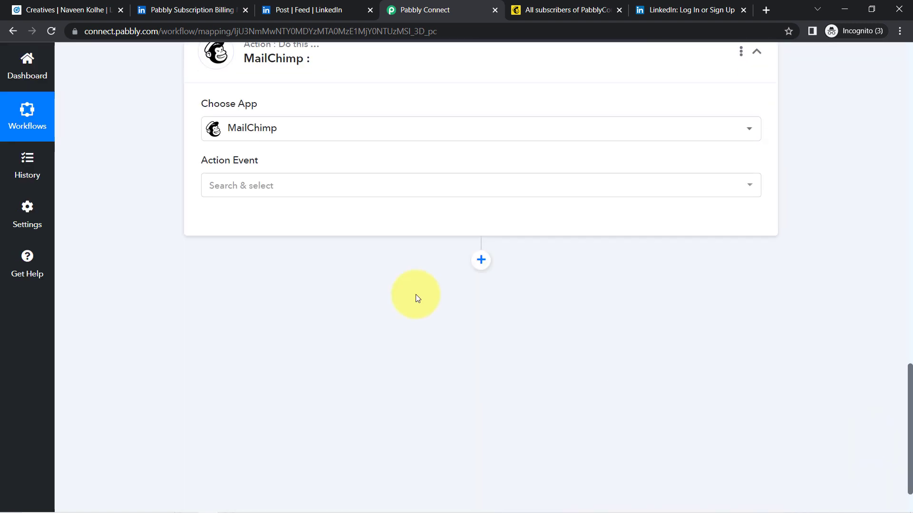
{"action": "left_click", "coordinate": [238, 188]}
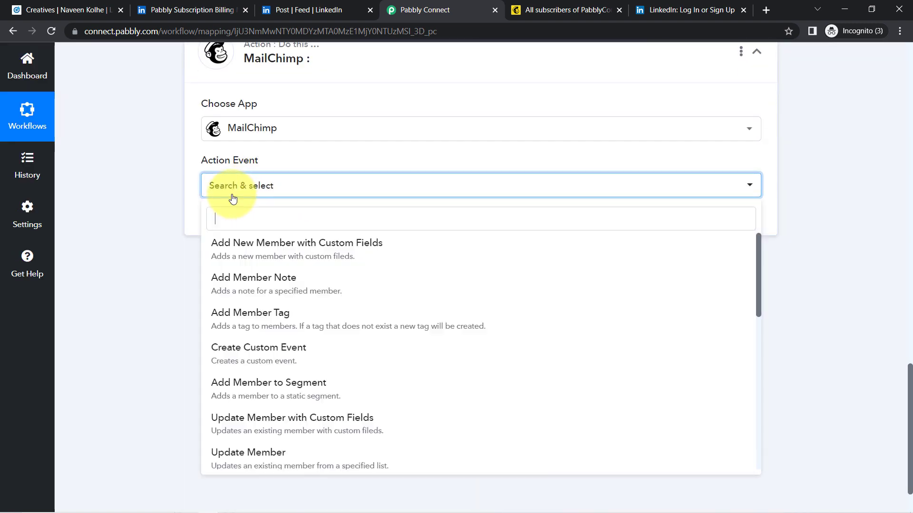
{"action": "left_click", "coordinate": [290, 252]}
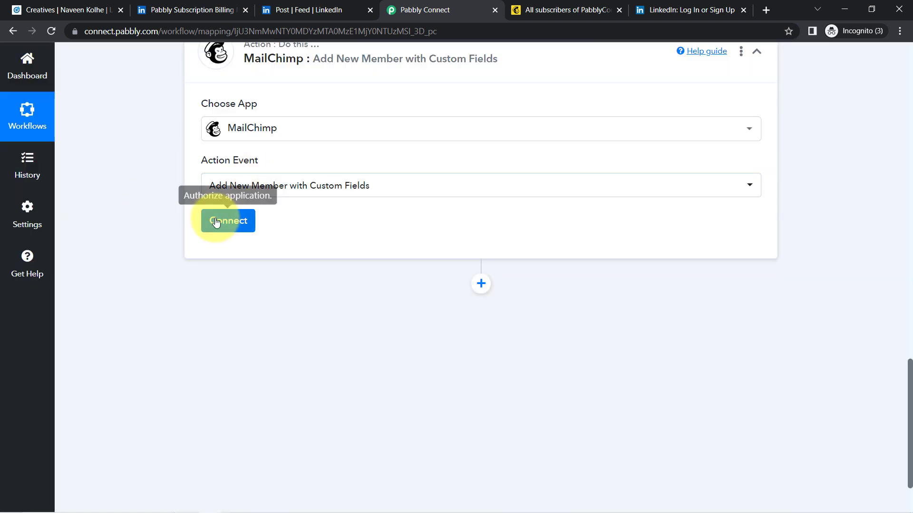
Start a new MailChimp connection, review the API key help text, and go to the Mailchimp audience page.
{"action": "left_click", "coordinate": [217, 221]}
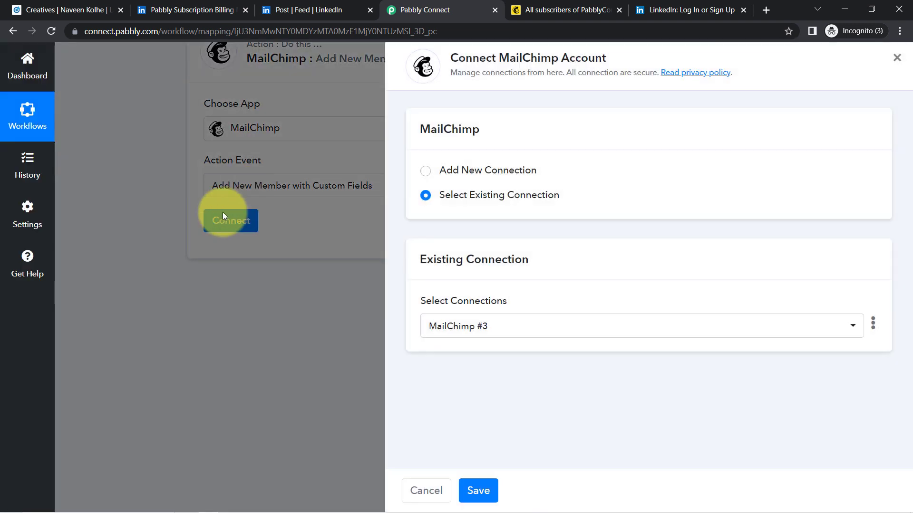
{"action": "left_click", "coordinate": [489, 174]}
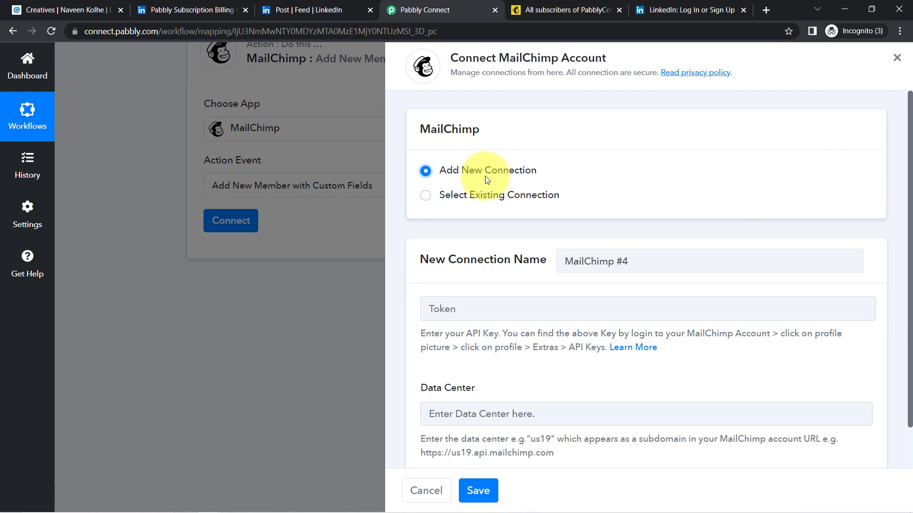
{"action": "scroll", "coordinate": [897, 228], "scroll_direction": "down", "scroll_amount": 1}
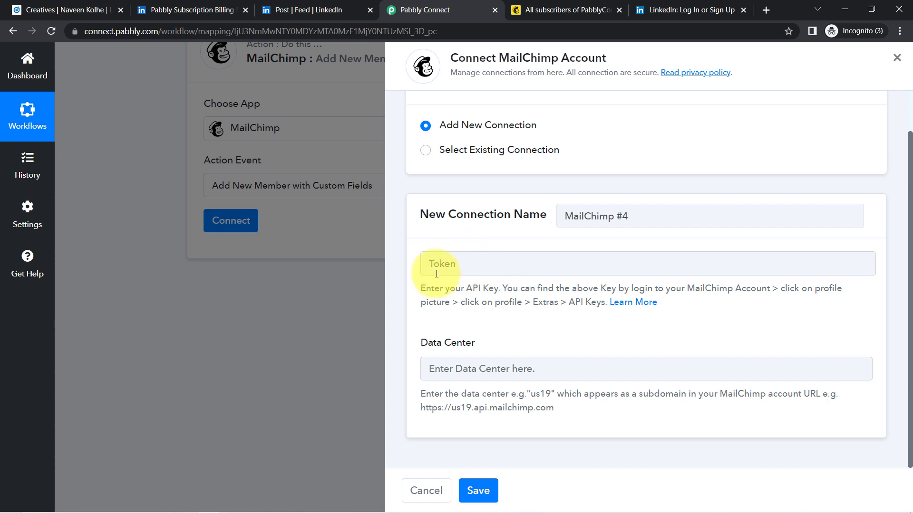
{"action": "left_click_drag", "start_coordinate": [447, 288], "coordinate": [589, 306]}
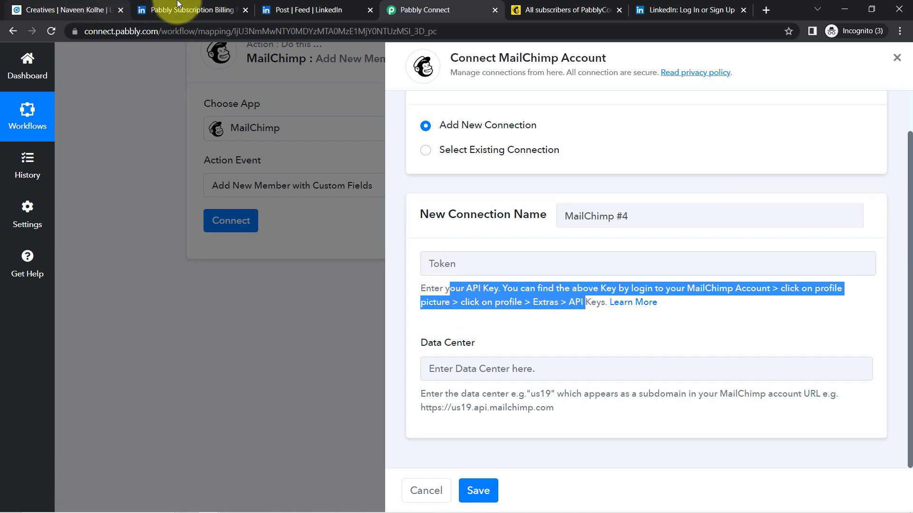
{"action": "left_click", "coordinate": [535, 7]}
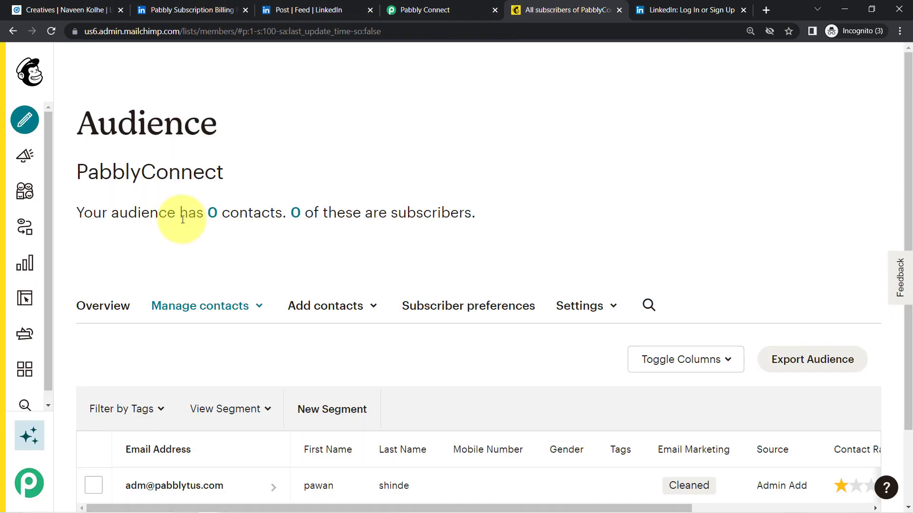
Go from the Mailchimp account profile to the API keys page.
{"action": "mouse_move", "coordinate": [2, 478]}
{"action": "left_click", "coordinate": [31, 490]}
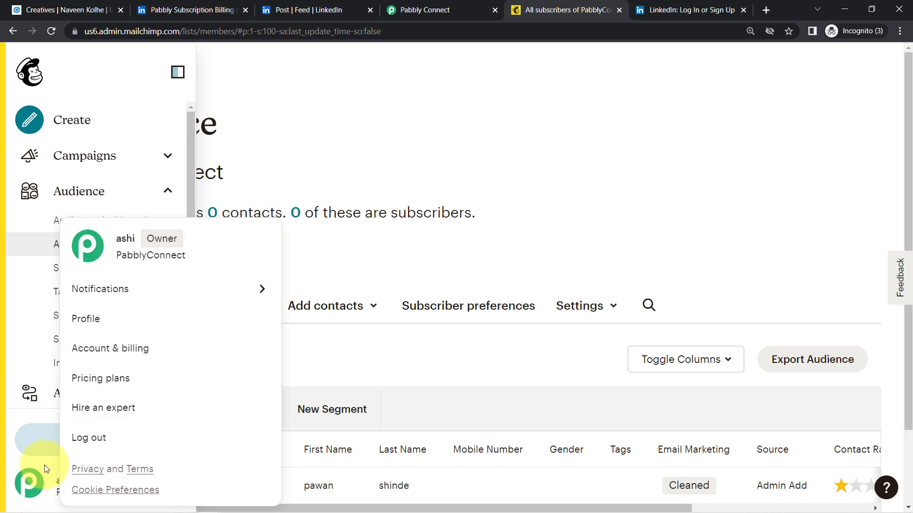
{"action": "left_click", "coordinate": [93, 320]}
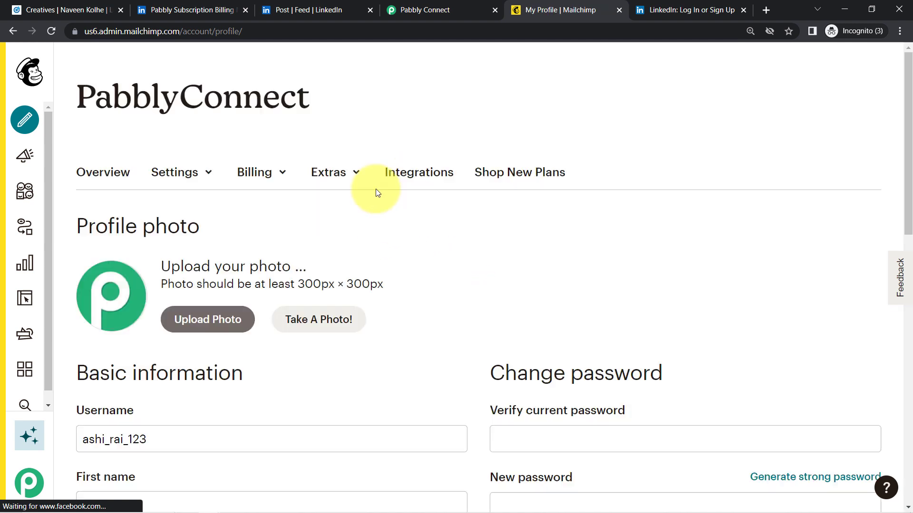
{"action": "left_click", "coordinate": [316, 173]}
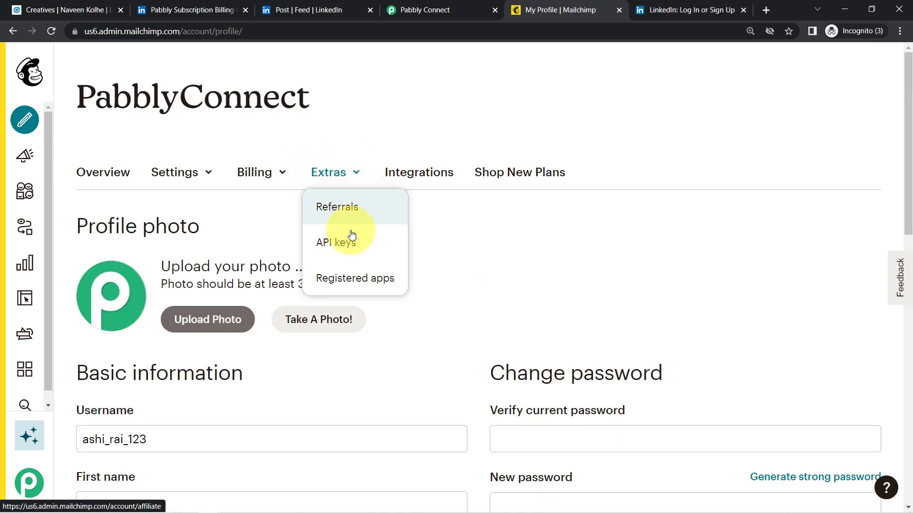
{"action": "left_click", "coordinate": [340, 248]}
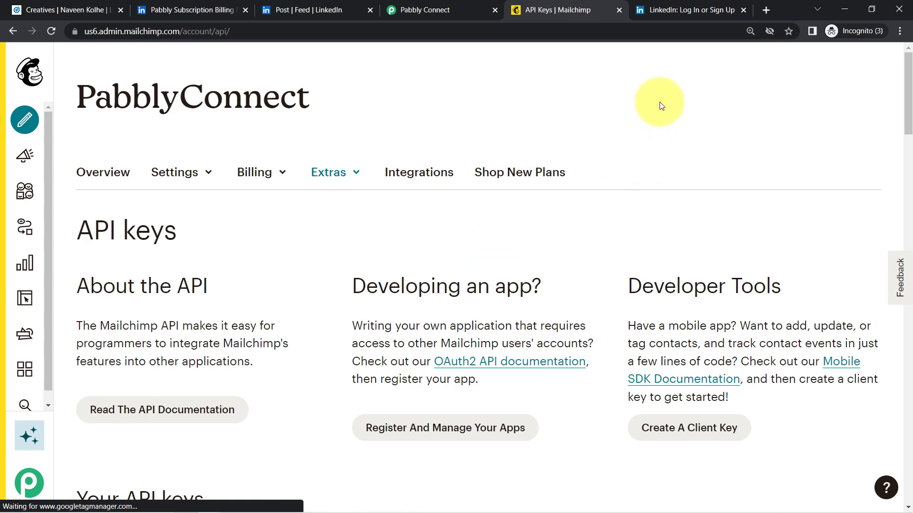
{"action": "left_click_drag", "start_coordinate": [910, 111], "coordinate": [899, 395]}
Generate an API key named 'Api key for Linkdein' and copy it to the clipboard.
{"action": "left_click", "coordinate": [113, 294]}
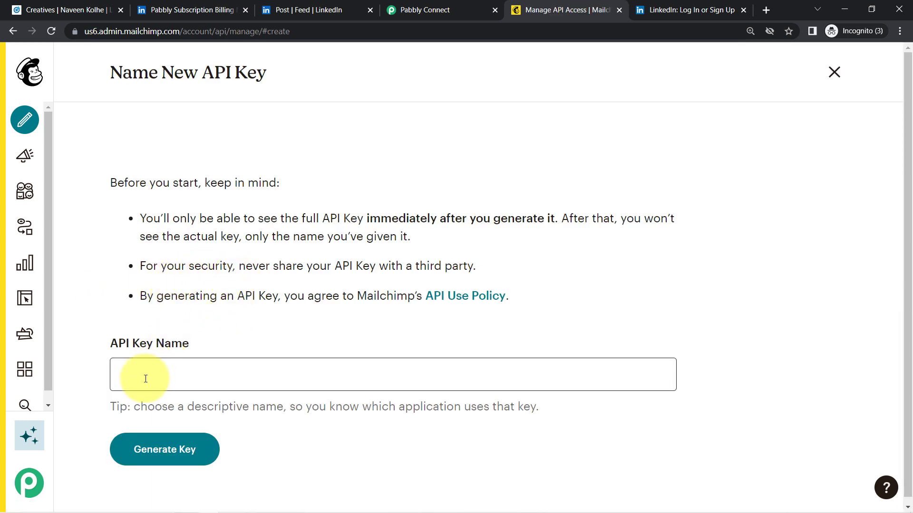
{"action": "left_click", "coordinate": [146, 379]}
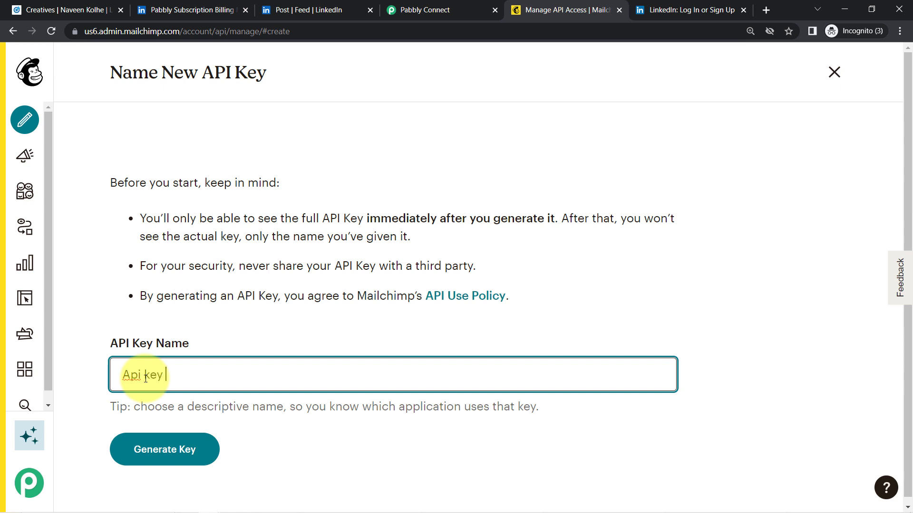
{"action": "type", "text": "Api key for Linkdein"}
{"action": "left_click", "coordinate": [163, 448]}
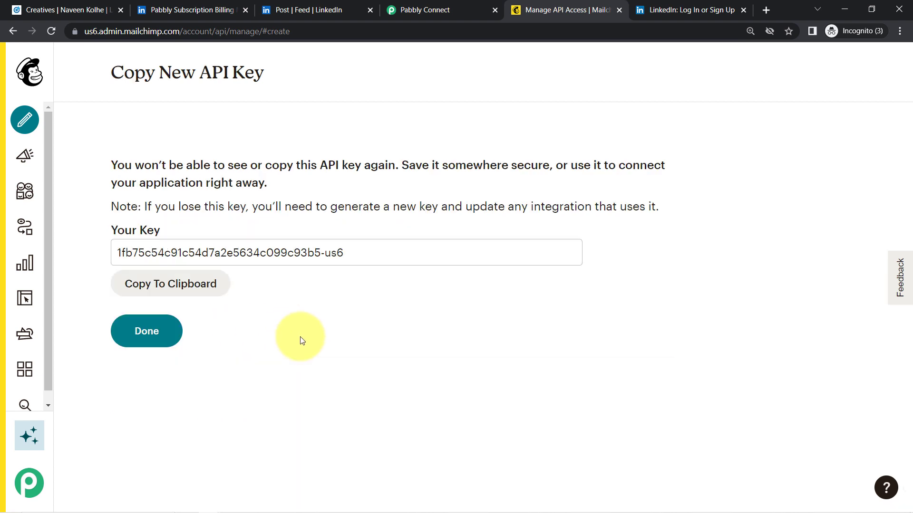
{"action": "left_click", "coordinate": [181, 291]}
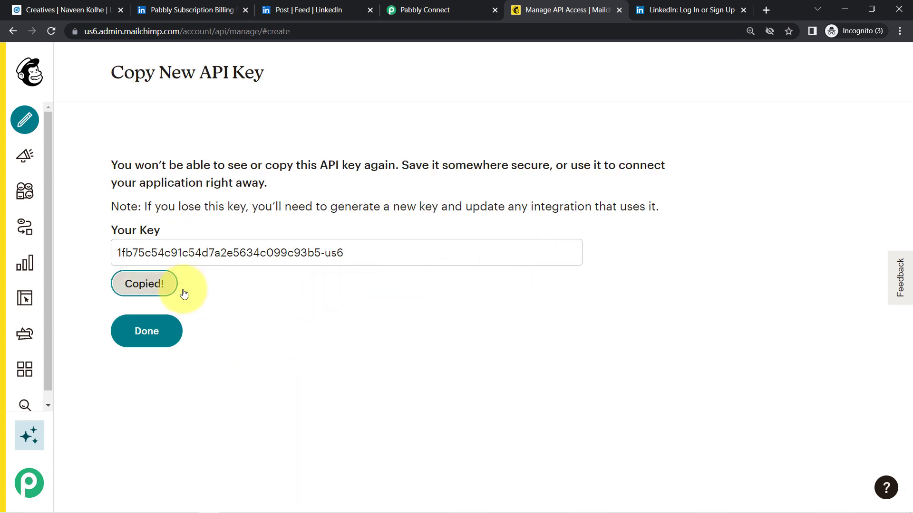
{"action": "left_click", "coordinate": [398, 3]}
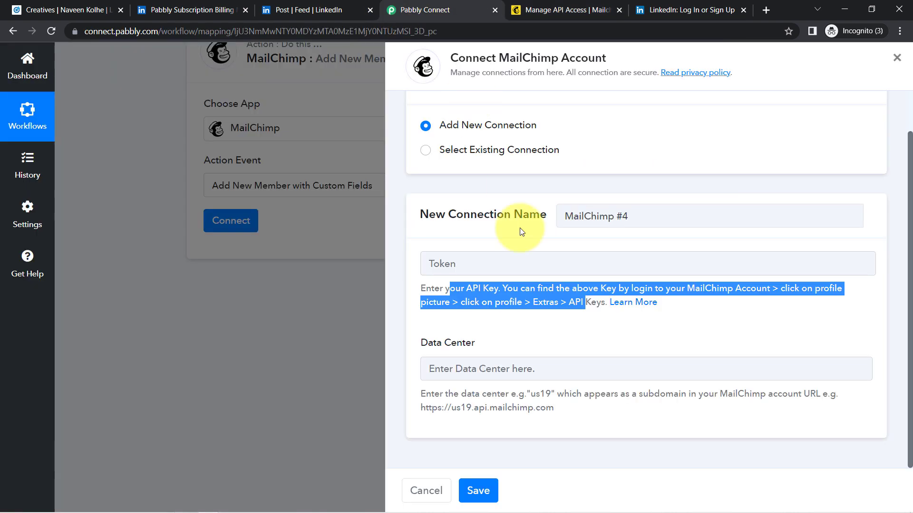
Paste the new Mailchimp API key into the connection's Token field.
{"action": "left_click", "coordinate": [454, 265]}
{"action": "key", "text": "ctrl+v"}
{"action": "left_click_drag", "start_coordinate": [421, 343], "coordinate": [560, 411]}
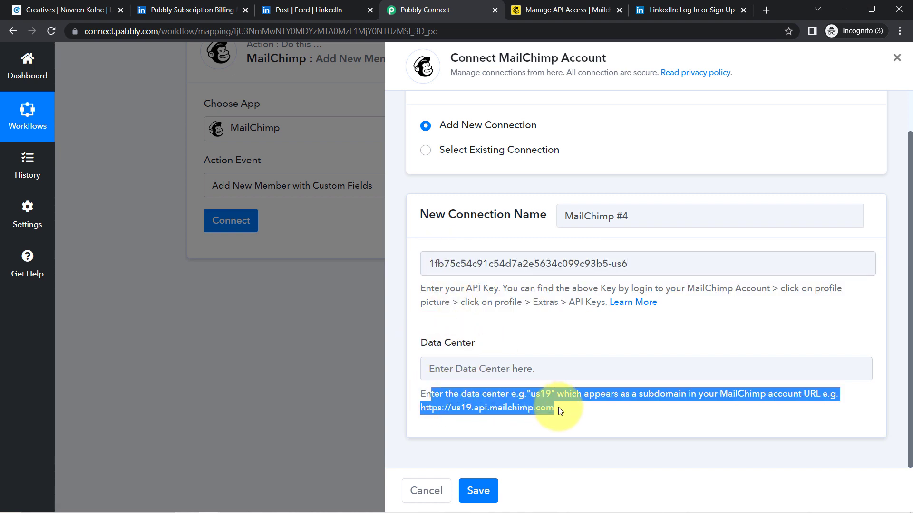
Copy data center us6 from the Mailchimp address, enter it without the trailing period, and save.
{"action": "left_click", "coordinate": [545, 6]}
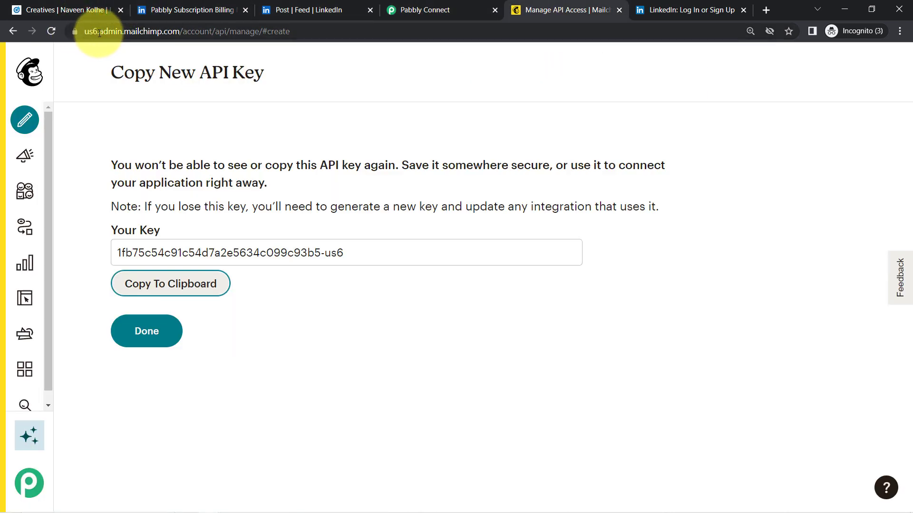
{"action": "left_click_drag", "start_coordinate": [99, 32], "coordinate": [90, 33]}
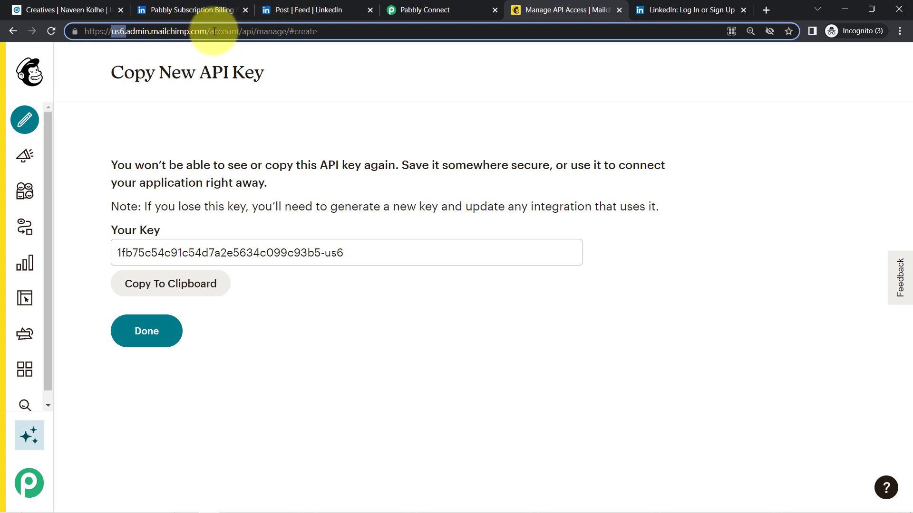
{"action": "left_click", "coordinate": [409, 10]}
{"action": "left_click", "coordinate": [459, 364]}
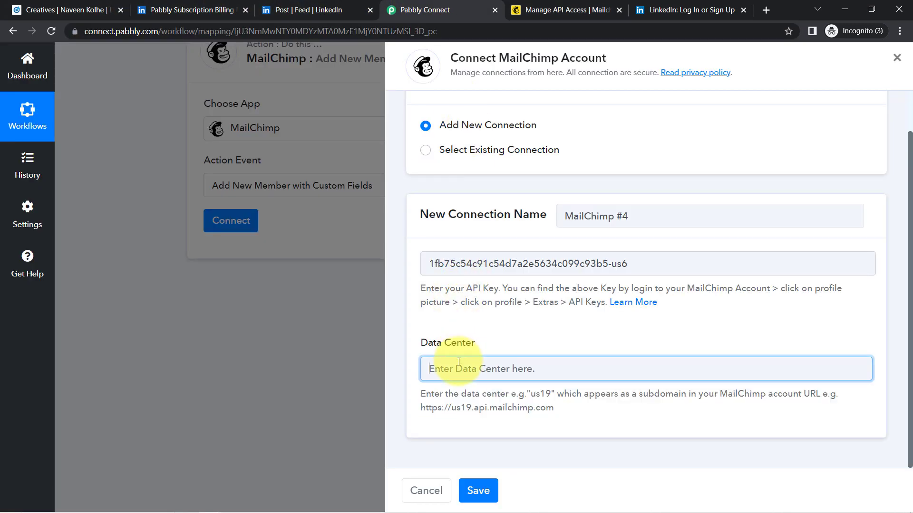
{"action": "key", "text": "ctrl+v"}
{"action": "key", "text": "BackSpace"}
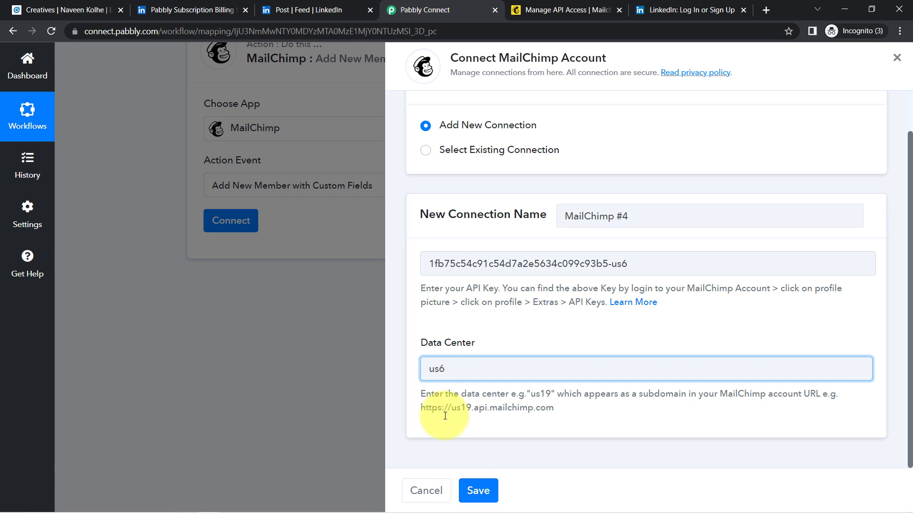
{"action": "left_click", "coordinate": [480, 490]}
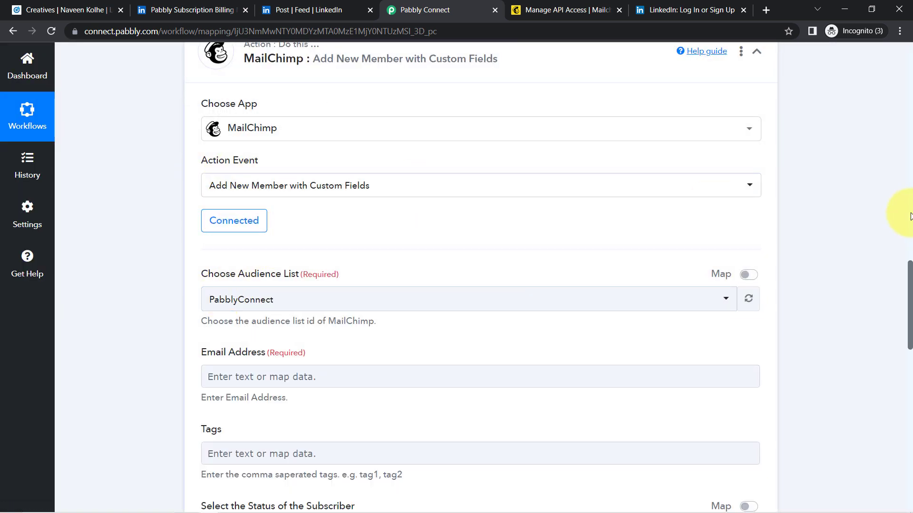
Confirm PabblyConnect as the audience list, cross-checking Mailchimp's All contacts page.
{"action": "left_click_drag", "start_coordinate": [909, 277], "coordinate": [909, 300]}
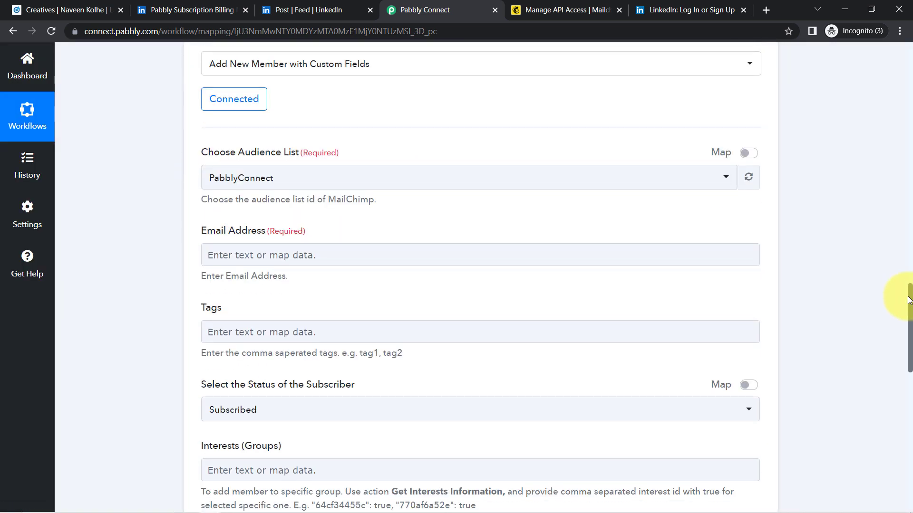
{"action": "left_click_drag", "start_coordinate": [215, 156], "coordinate": [336, 153]}
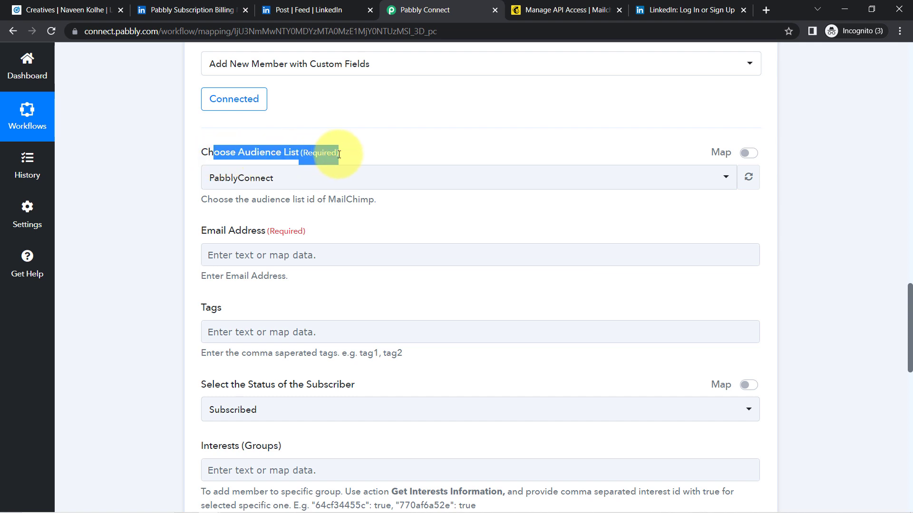
{"action": "left_click", "coordinate": [225, 180]}
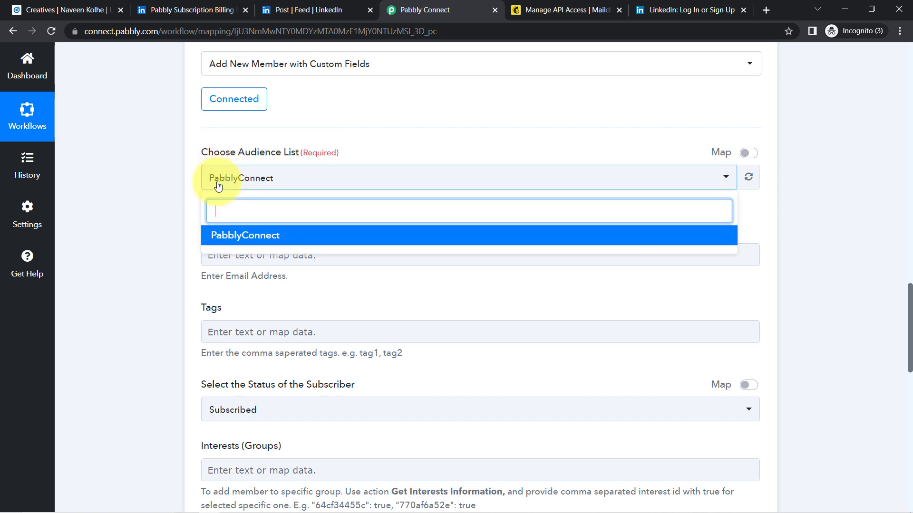
{"action": "left_click", "coordinate": [561, 10]}
{"action": "mouse_move", "coordinate": [21, 173]}
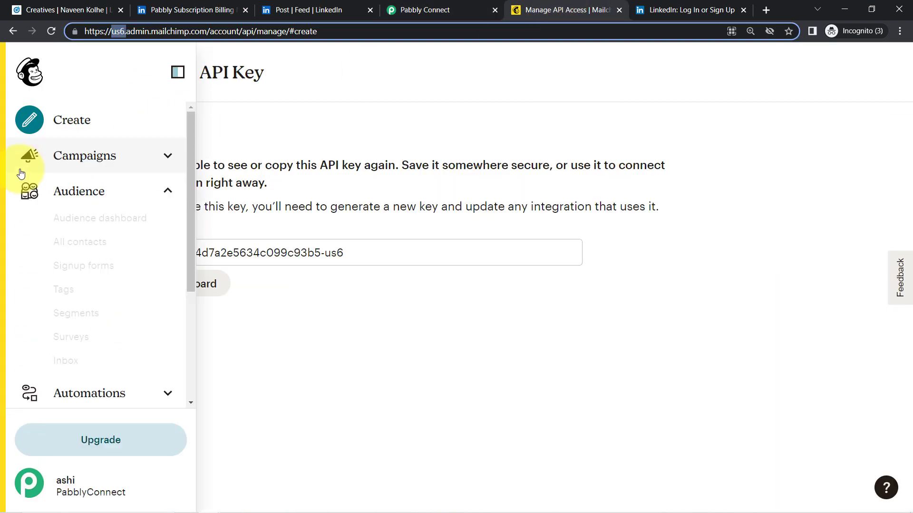
{"action": "left_click", "coordinate": [62, 245]}
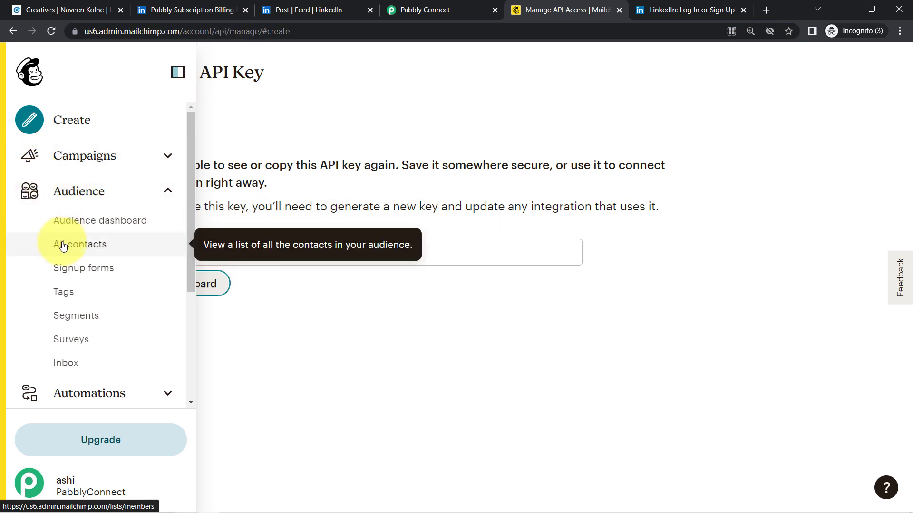
{"action": "left_click", "coordinate": [416, 11]}
{"action": "left_click", "coordinate": [174, 268]}
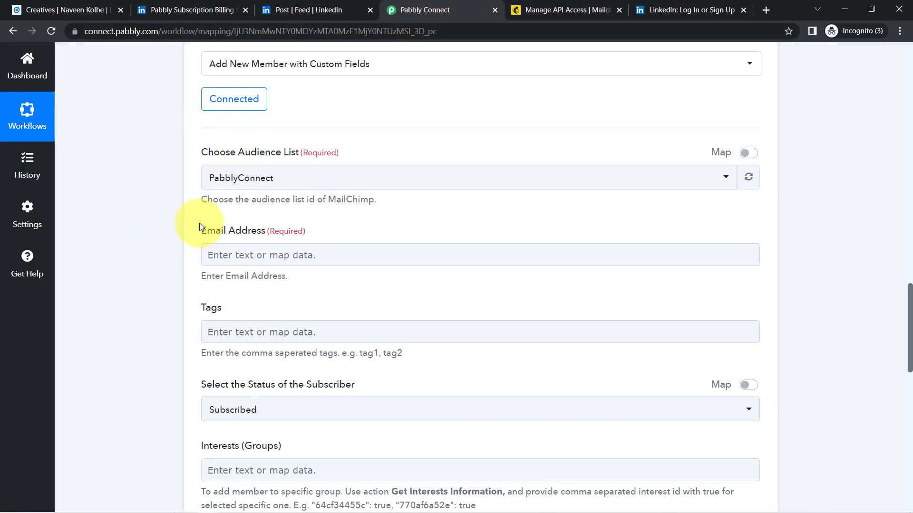
Inspect the mapping options for the Email Address field without selecting a value.
{"action": "left_click_drag", "start_coordinate": [214, 232], "coordinate": [276, 234]}
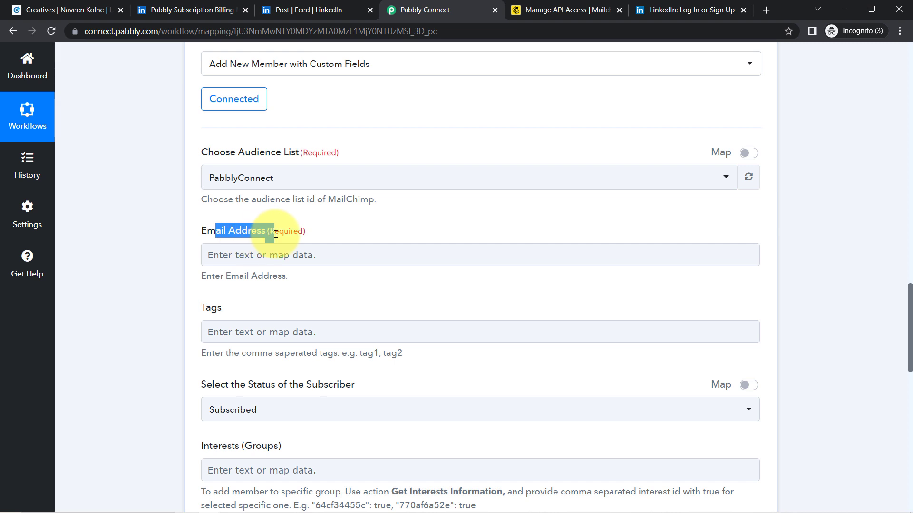
{"action": "left_click", "coordinate": [227, 264]}
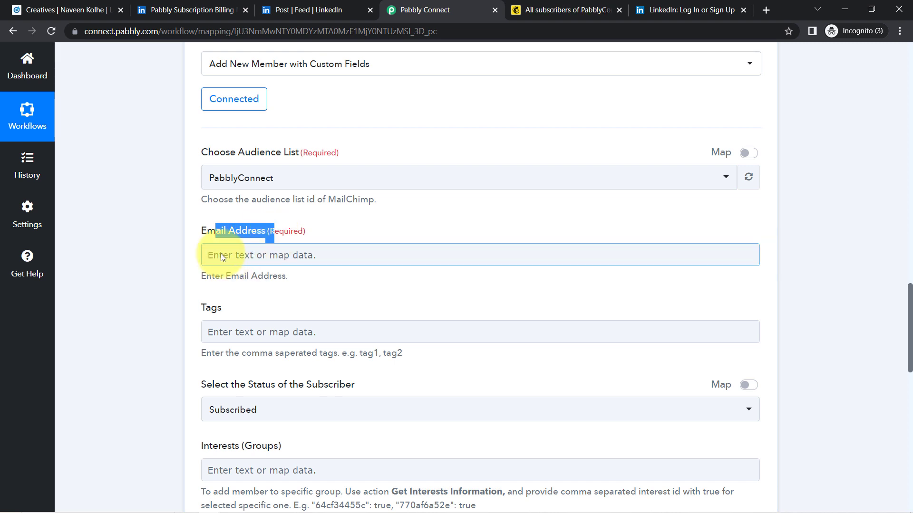
{"action": "left_click", "coordinate": [221, 254]}
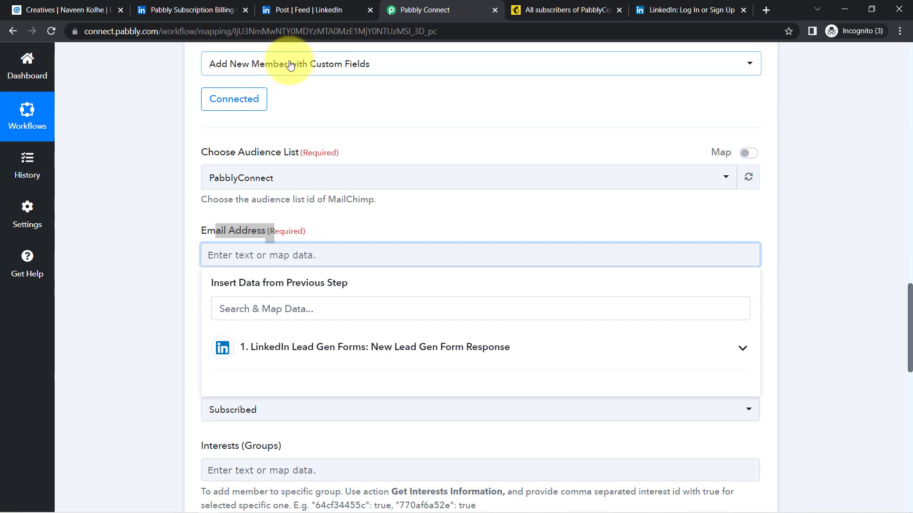
{"action": "left_click", "coordinate": [168, 259]}
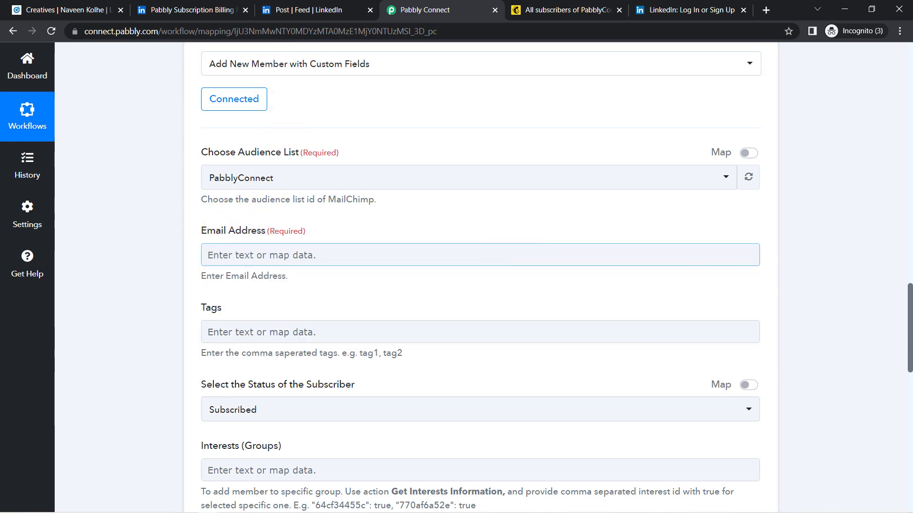
{"action": "scroll", "coordinate": [884, 201], "scroll_direction": "up", "scroll_amount": 20}
{"action": "scroll", "coordinate": [883, 194], "scroll_direction": "down", "scroll_amount": 7}
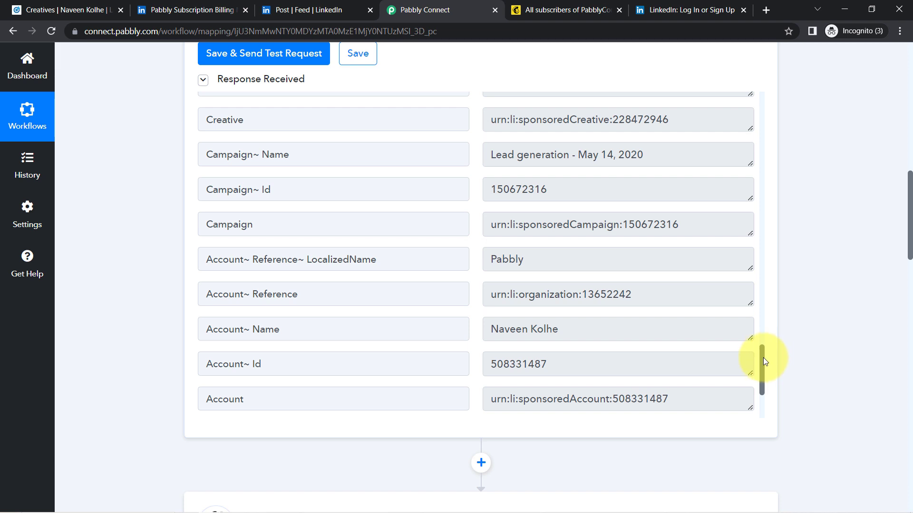
Search the page for '@' to locate the lead's email in the LinkedIn response.
{"action": "left_click_drag", "start_coordinate": [763, 359], "coordinate": [760, 340]}
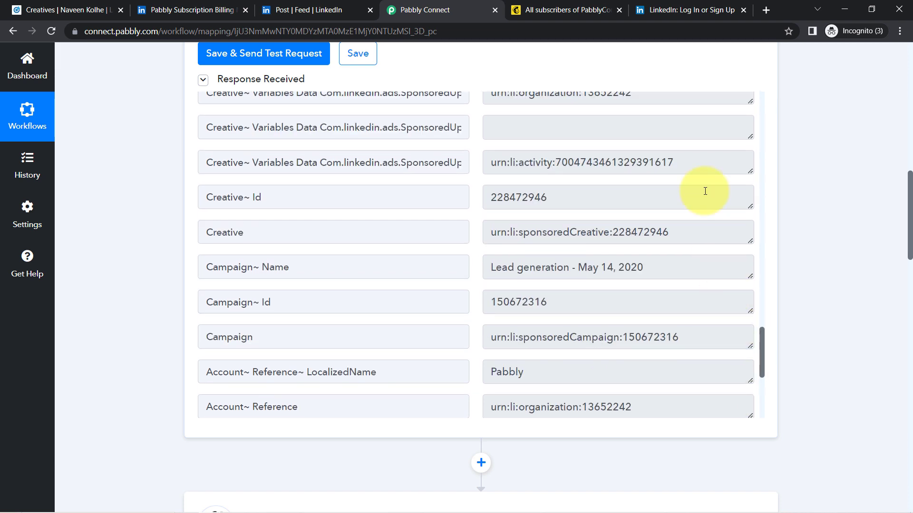
{"action": "key", "text": "ctrl+f"}
{"action": "type", "text": "@"}
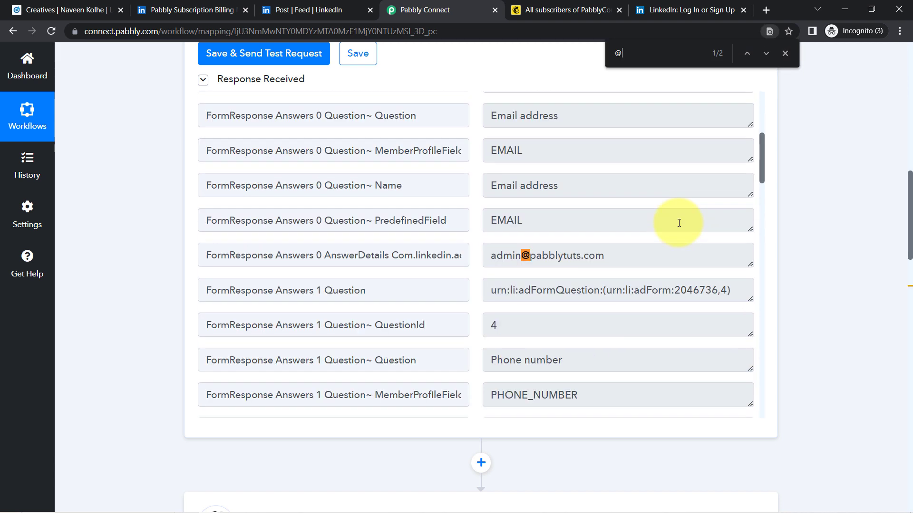
{"action": "left_click_drag", "start_coordinate": [613, 264], "coordinate": [460, 258]}
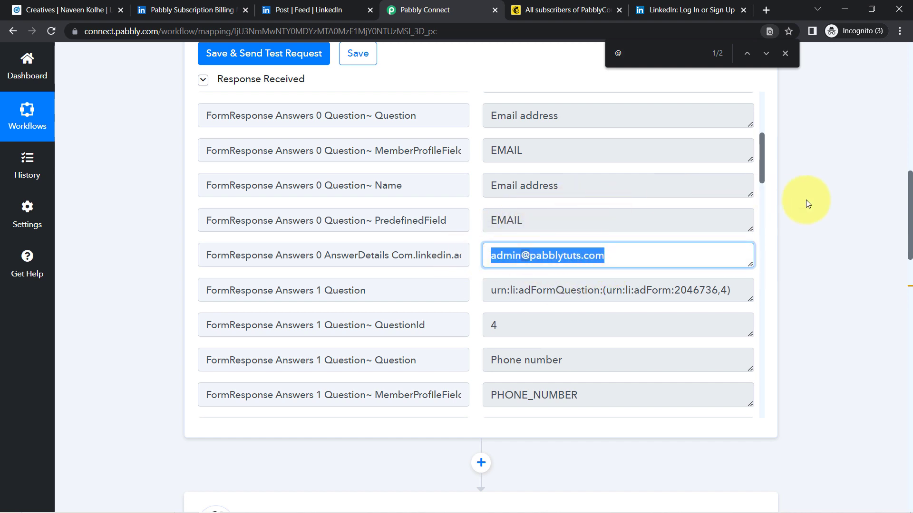
{"action": "left_click_drag", "start_coordinate": [909, 192], "coordinate": [876, 315]}
Map Email Address to the LinkedIn lead's Question Answers Email Address, filtering fields by '@'.
{"action": "left_click", "coordinate": [223, 191]}
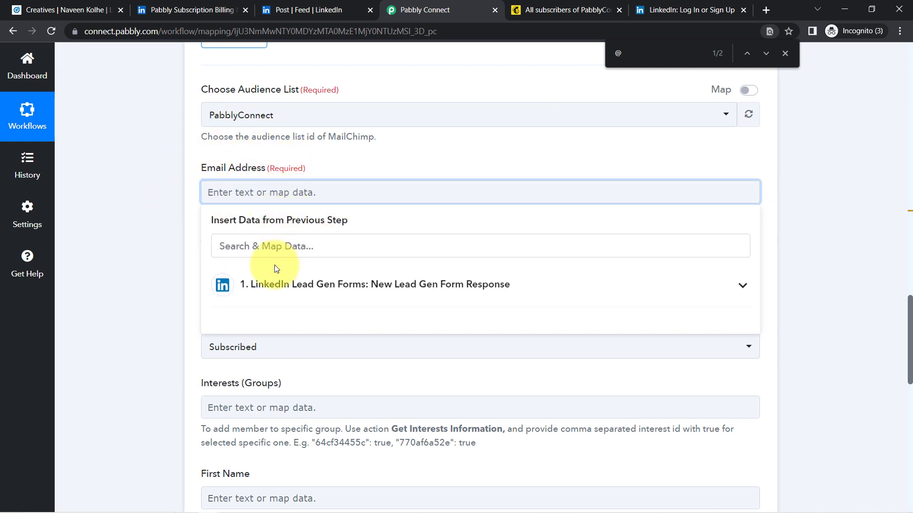
{"action": "left_click", "coordinate": [270, 284]}
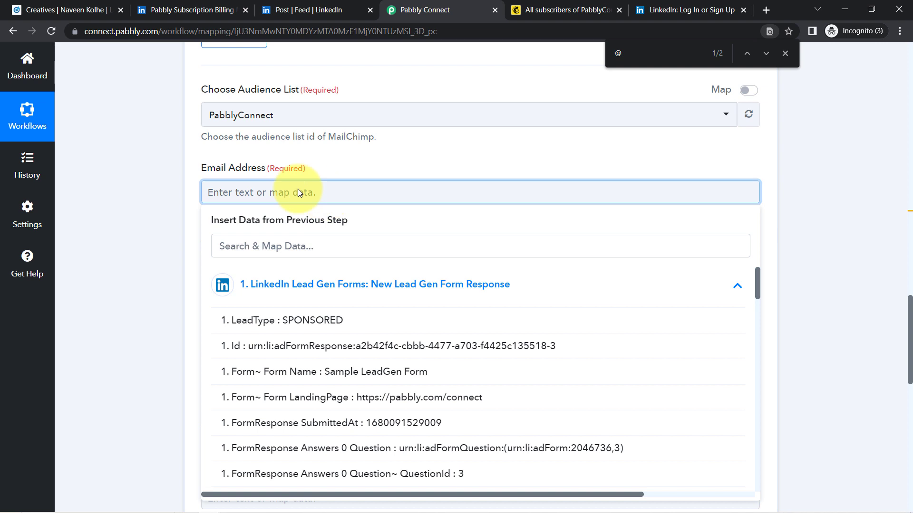
{"action": "left_click", "coordinate": [230, 251]}
{"action": "type", "text": "@"}
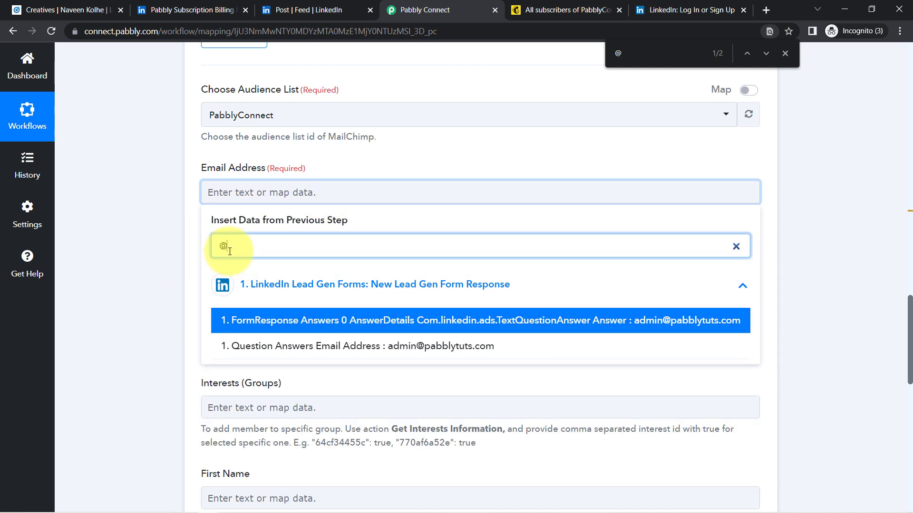
{"action": "left_click", "coordinate": [414, 347]}
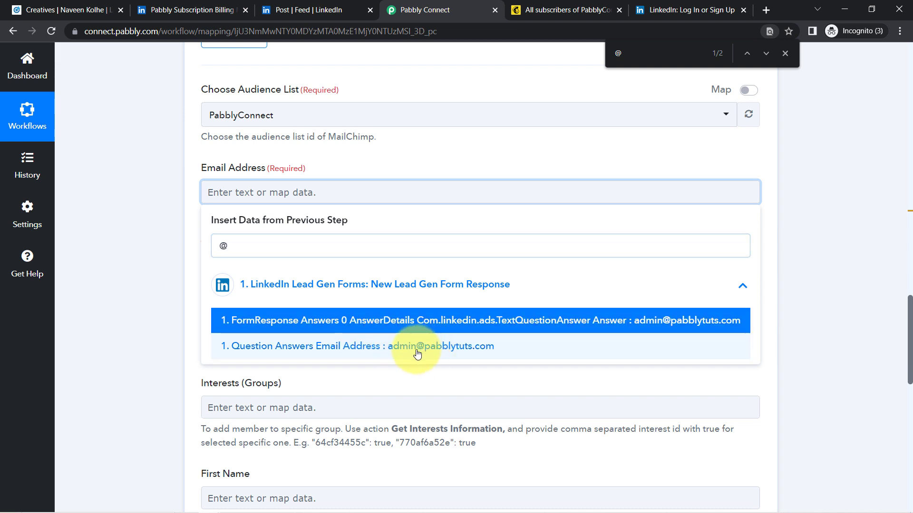
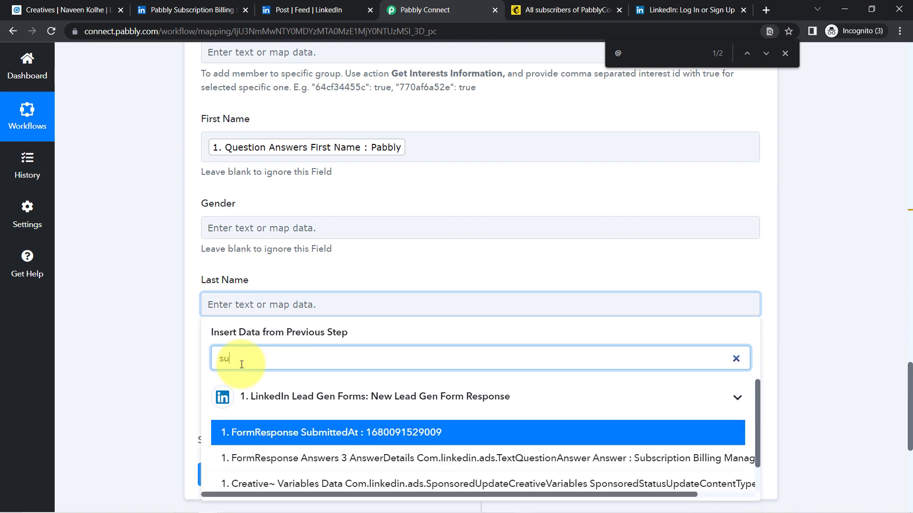
Map Last Name to the lead form's Question Answers Last Name.
{"action": "type", "text": "c"}
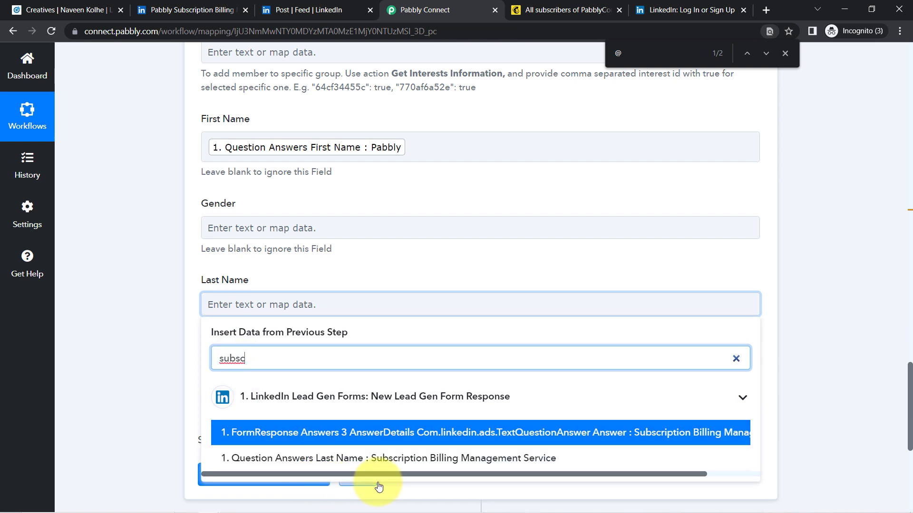
{"action": "left_click", "coordinate": [375, 458]}
{"action": "left_click", "coordinate": [117, 348]}
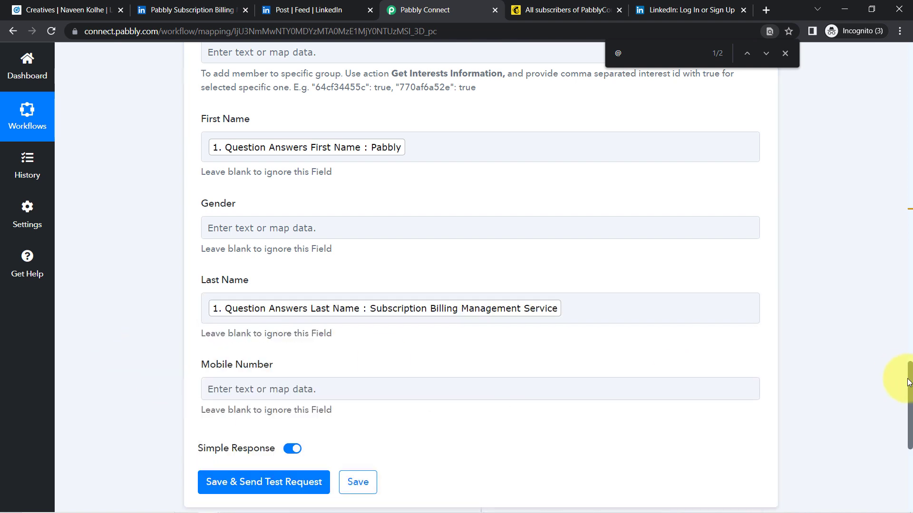
Map Mobile Number to Question Answers Phone Number and close the browser's find bar.
{"action": "scroll", "coordinate": [909, 378], "scroll_direction": "down", "scroll_amount": 1}
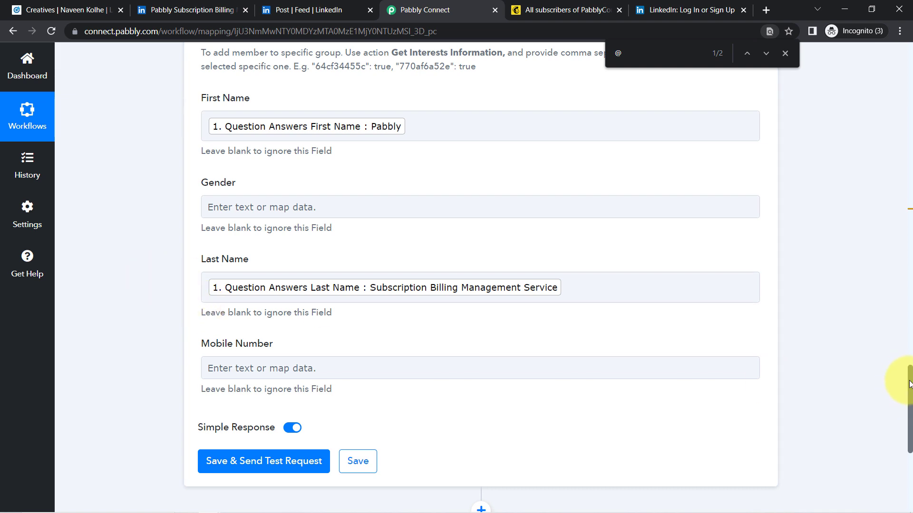
{"action": "left_click_drag", "start_coordinate": [909, 388], "coordinate": [909, 421]}
{"action": "left_click", "coordinate": [212, 186]}
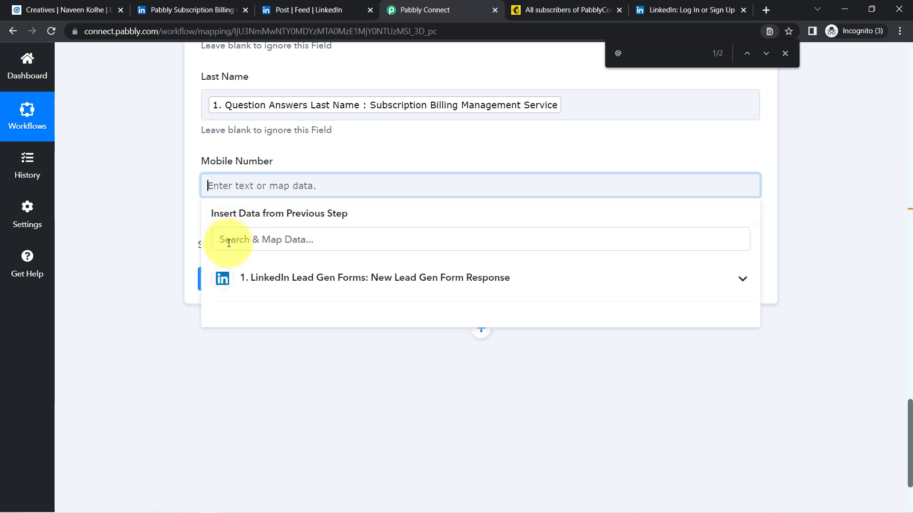
{"action": "type", "text": "966"}
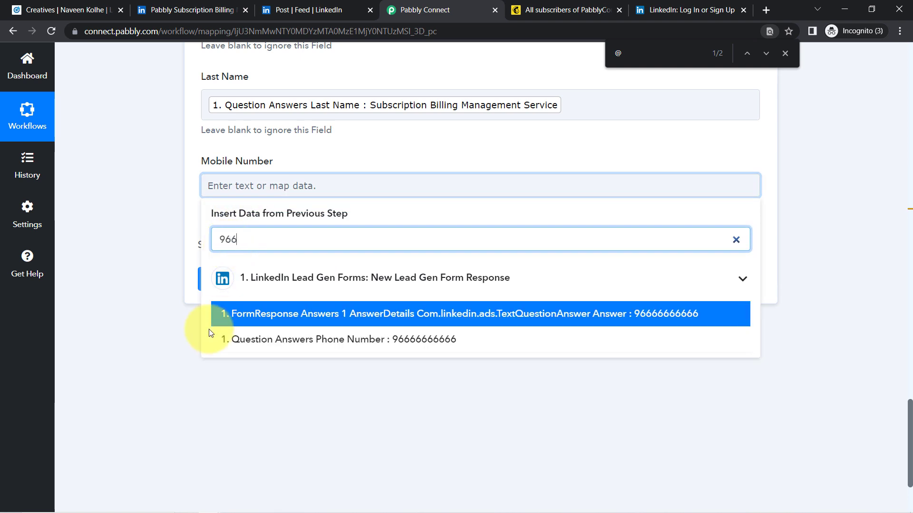
{"action": "left_click", "coordinate": [246, 348]}
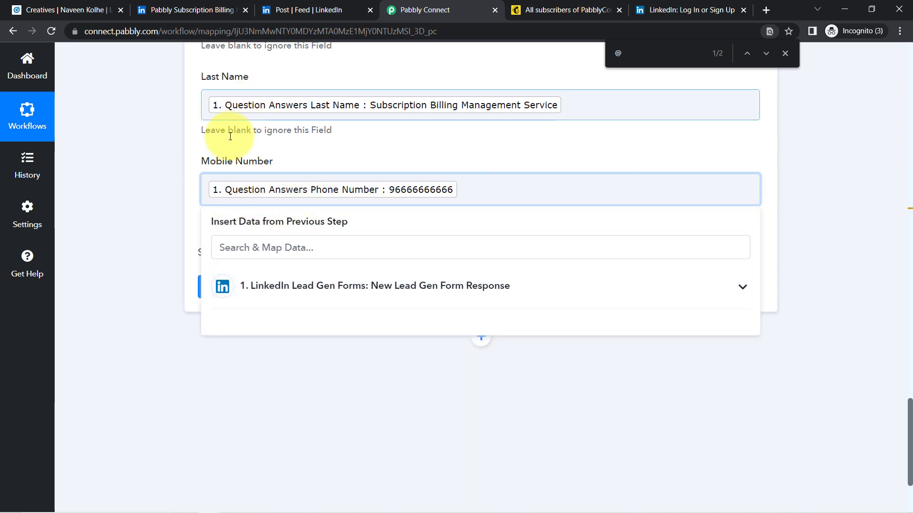
{"action": "left_click", "coordinate": [141, 189]}
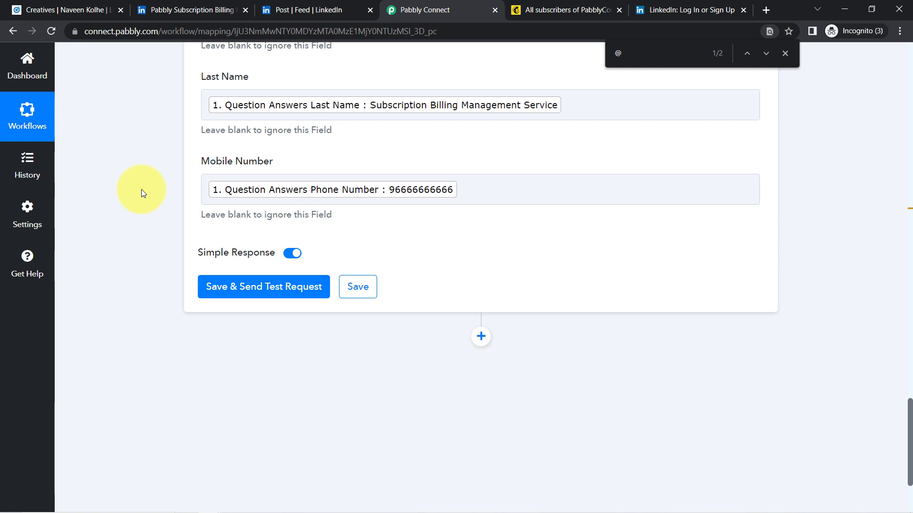
{"action": "left_click", "coordinate": [785, 53]}
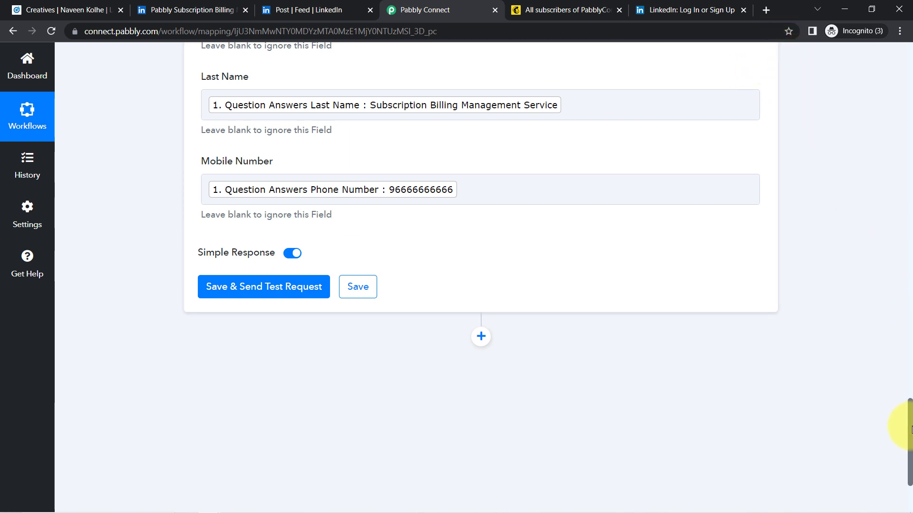
Leave the Gender field empty, erasing the typed 'Ma'.
{"action": "scroll", "coordinate": [909, 430], "scroll_direction": "up", "scroll_amount": 3}
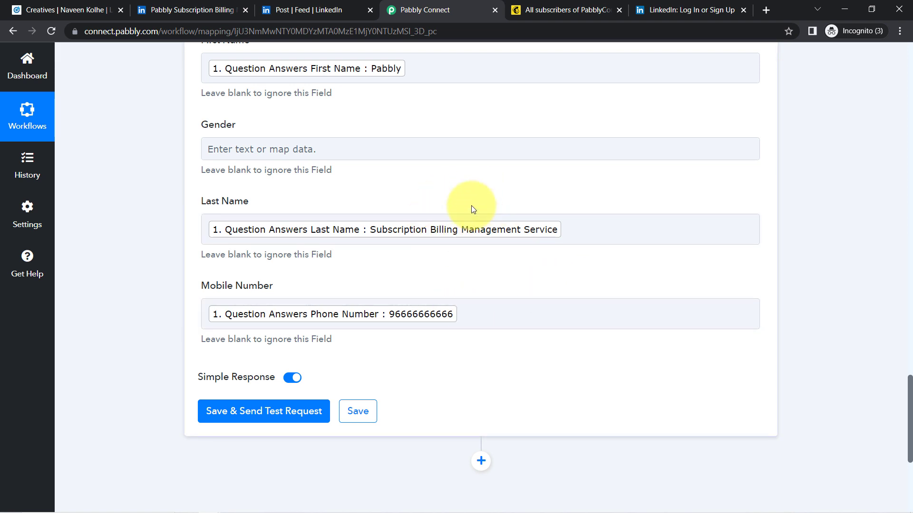
{"action": "left_click", "coordinate": [381, 153]}
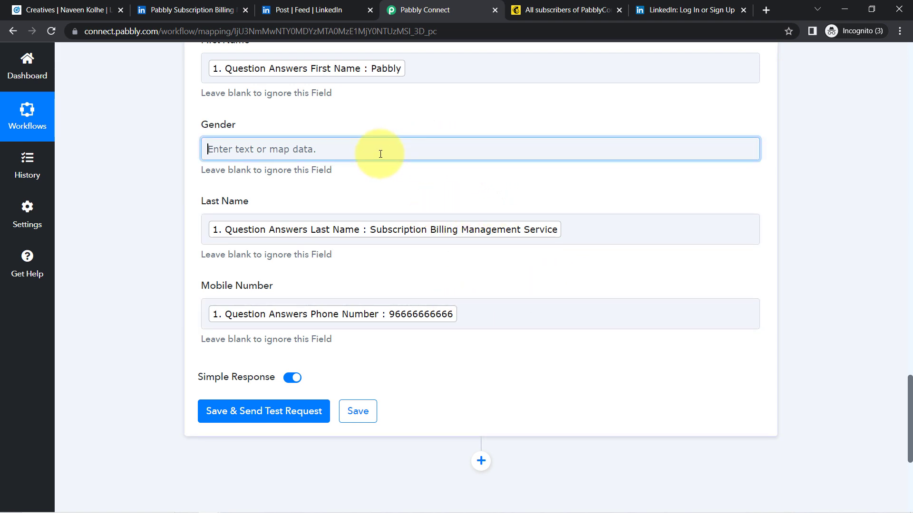
{"action": "type", "text": "Male"}
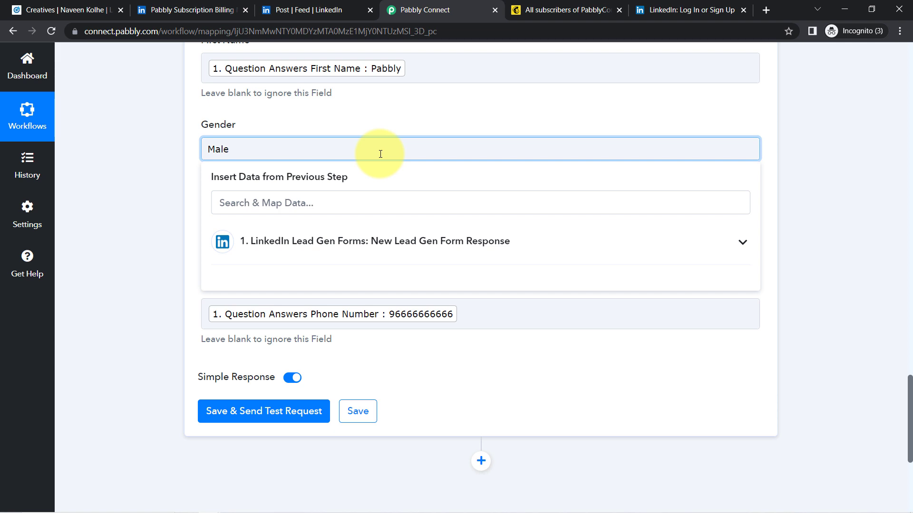
{"action": "key", "text": "BackSpace"}
{"action": "key", "text": "BackSpace"}
{"action": "key", "text": "BackSpace"}
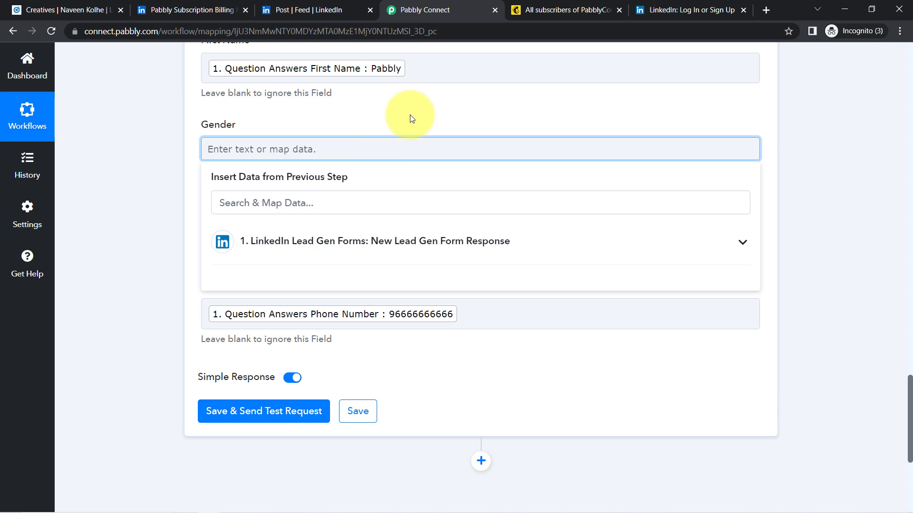
{"action": "left_click", "coordinate": [82, 216]}
Remove the stray text typed after the mapped tag in First Name.
{"action": "scroll", "coordinate": [909, 382], "scroll_direction": "up", "scroll_amount": 1}
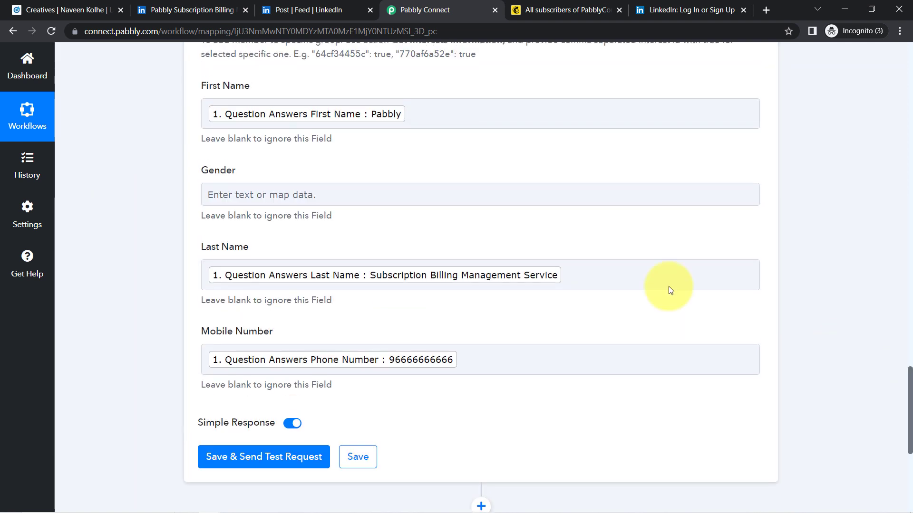
{"action": "left_click", "coordinate": [481, 116]}
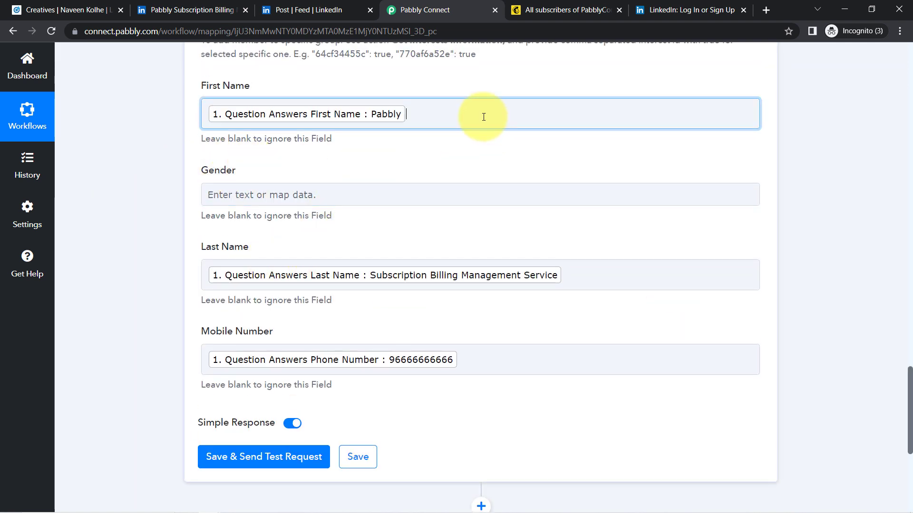
{"action": "type", "text": "sedfsedcsdc"}
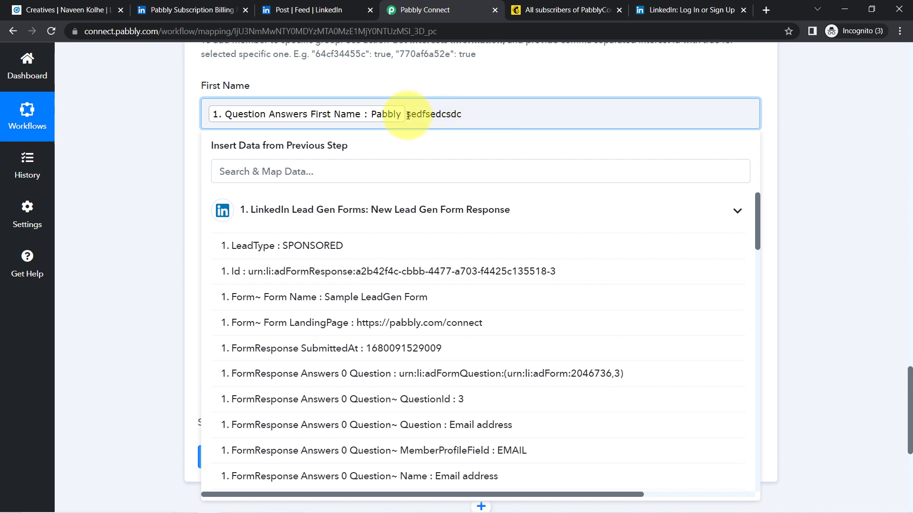
{"action": "left_click_drag", "start_coordinate": [411, 116], "coordinate": [470, 116]}
{"action": "key", "text": "BackSpace"}
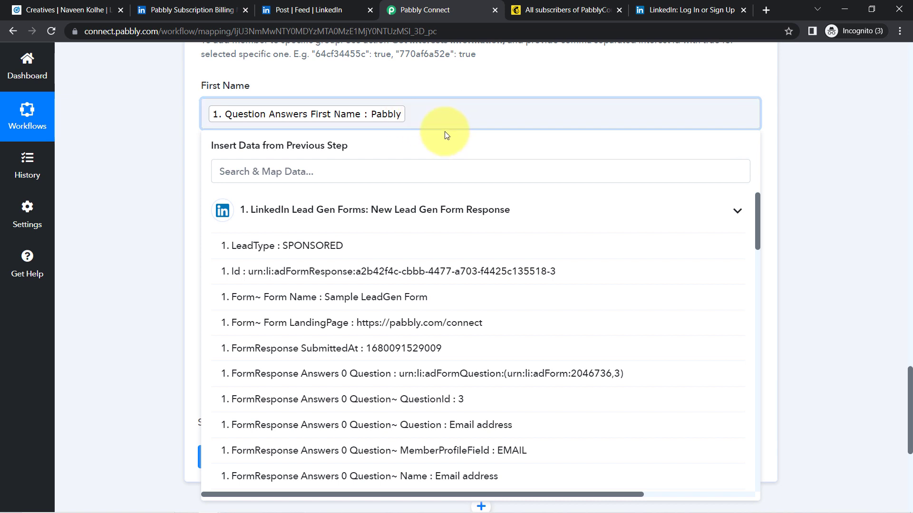
{"action": "left_click", "coordinate": [93, 214]}
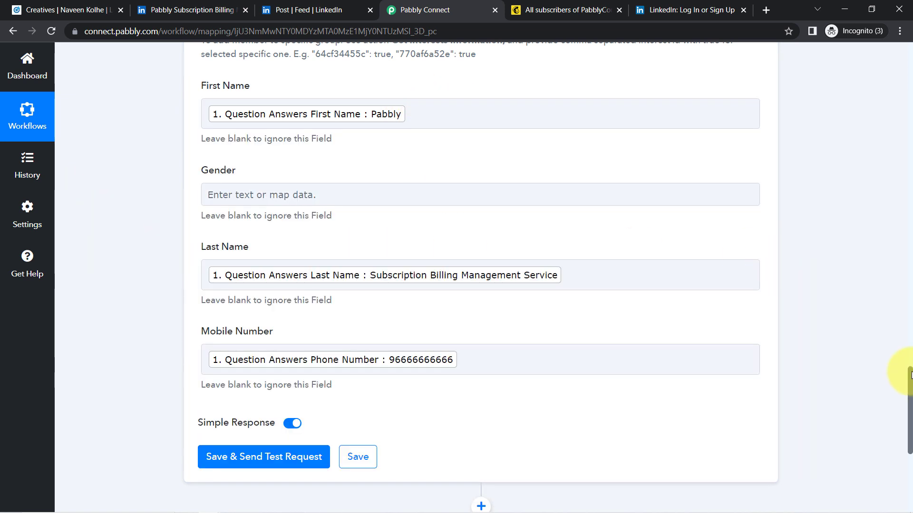
Save and test the MailChimp step, returning the new member's id, email and full name.
{"action": "left_click_drag", "start_coordinate": [910, 378], "coordinate": [910, 382]}
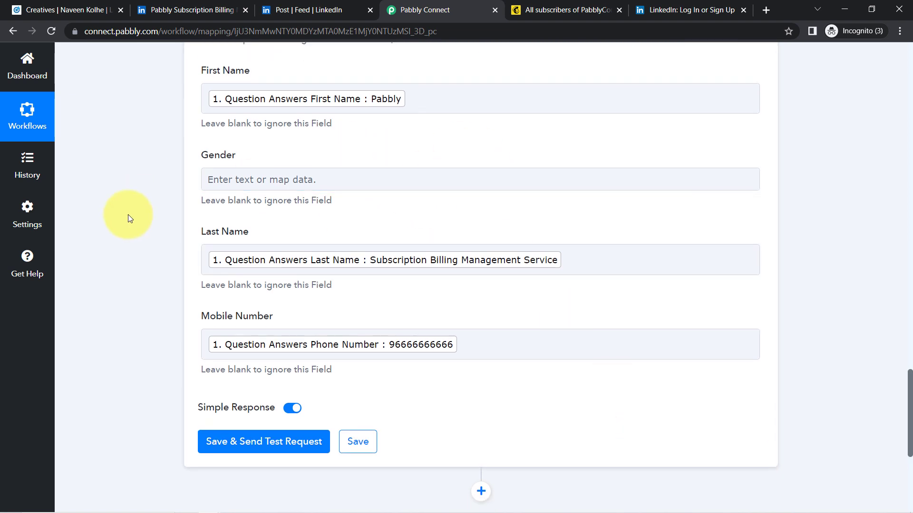
{"action": "left_click_drag", "start_coordinate": [911, 385], "coordinate": [911, 420]}
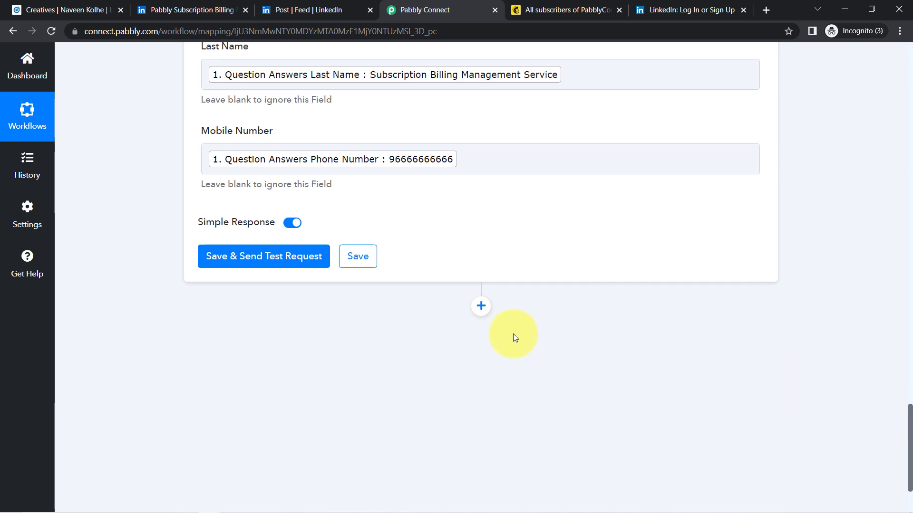
{"action": "left_click", "coordinate": [228, 269]}
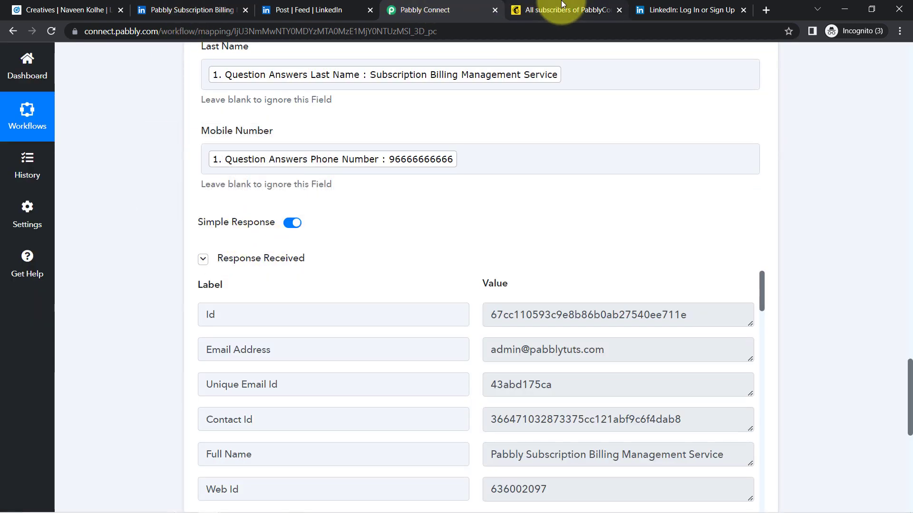
{"action": "left_click", "coordinate": [563, 10]}
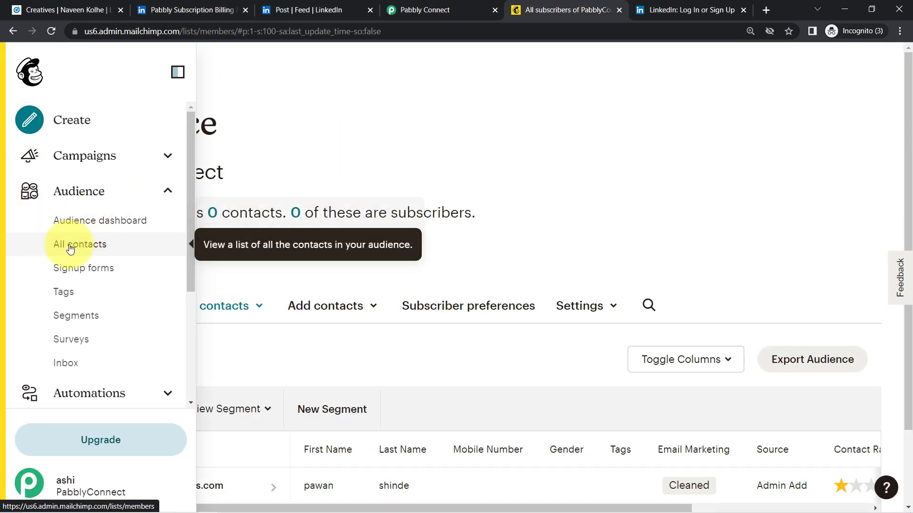
Reload Mailchimp's All contacts list to show the new test contact marked Subscribed.
{"action": "left_click", "coordinate": [69, 248]}
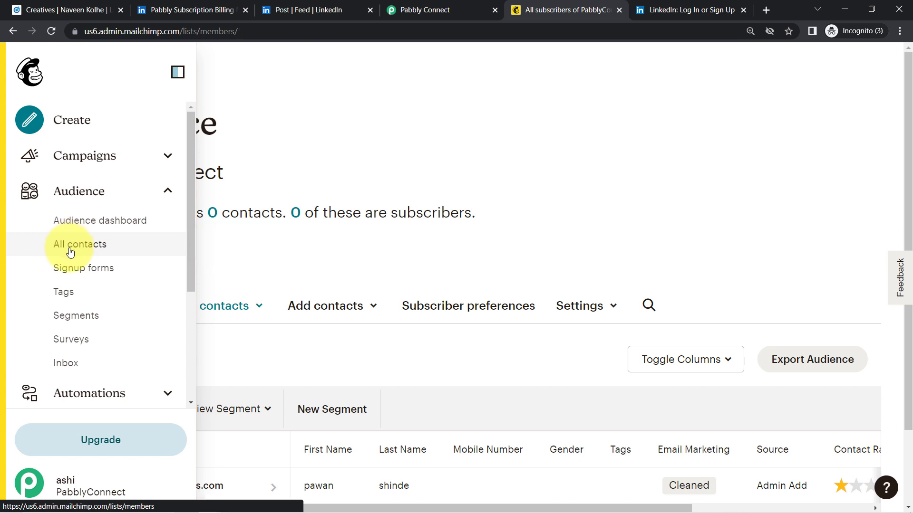
{"action": "left_click", "coordinate": [49, 32]}
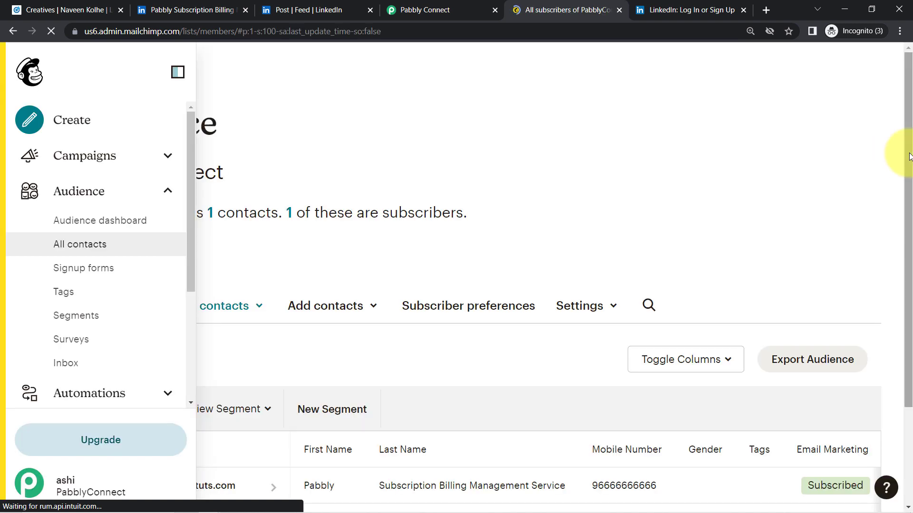
{"action": "scroll", "coordinate": [899, 205], "scroll_direction": "down", "scroll_amount": 1}
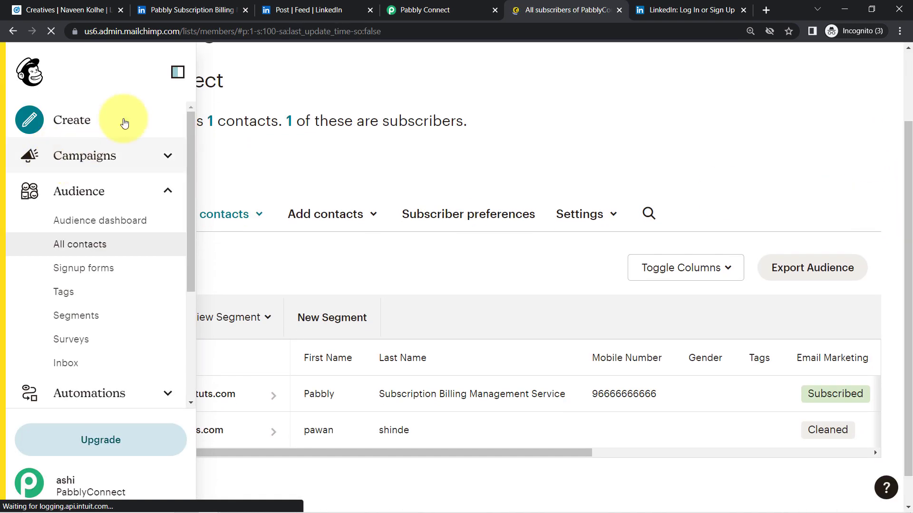
{"action": "left_click", "coordinate": [176, 72]}
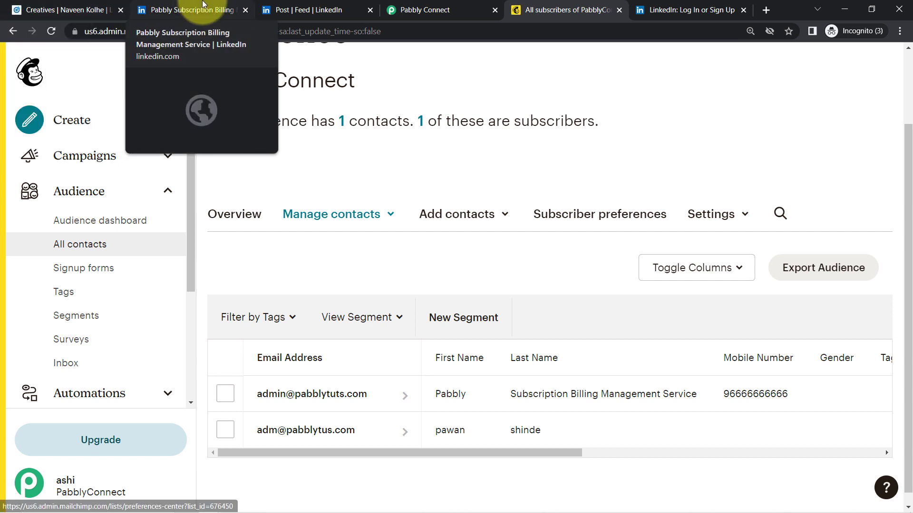
{"action": "left_click", "coordinate": [53, 9]}
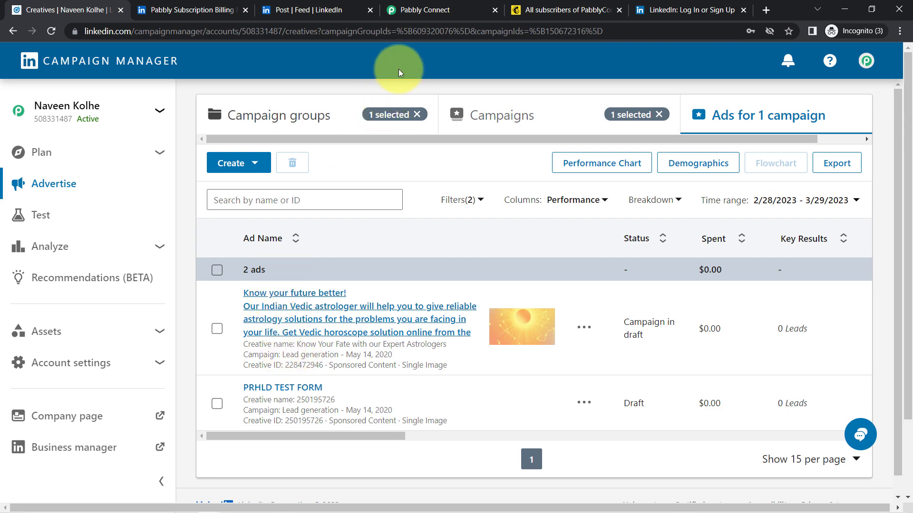
{"action": "left_click", "coordinate": [566, 10]}
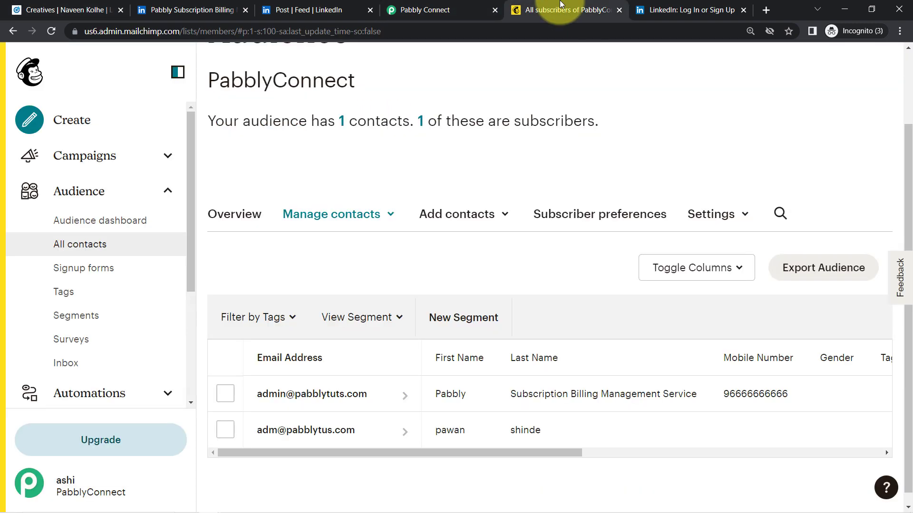
Collapse the LinkedIn Lead Gen trigger and MailChimp action steps in the workflow.
{"action": "left_click", "coordinate": [442, 7]}
{"action": "left_click_drag", "start_coordinate": [908, 418], "coordinate": [871, 83]}
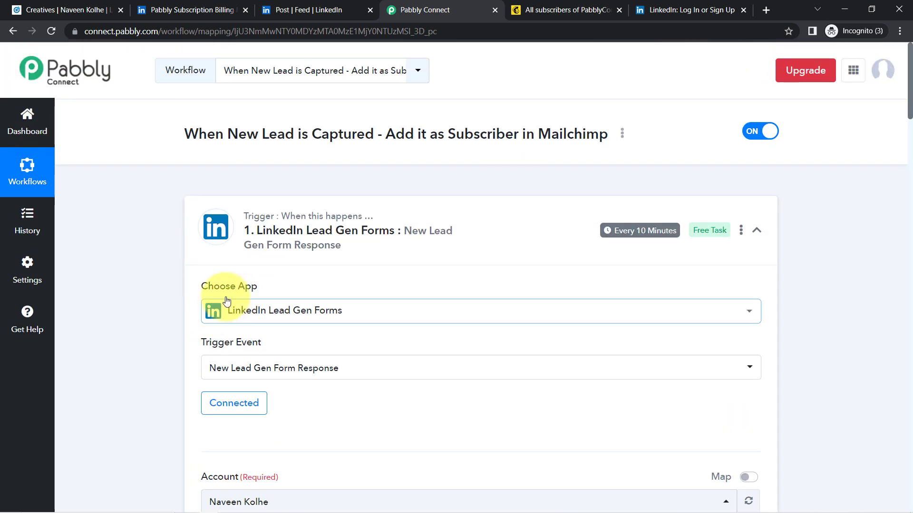
{"action": "left_click", "coordinate": [327, 230]}
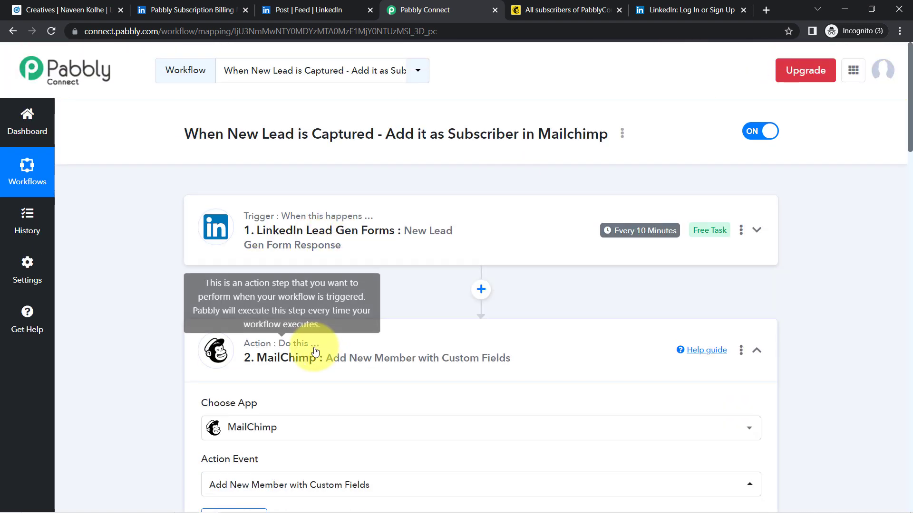
{"action": "left_click", "coordinate": [310, 358]}
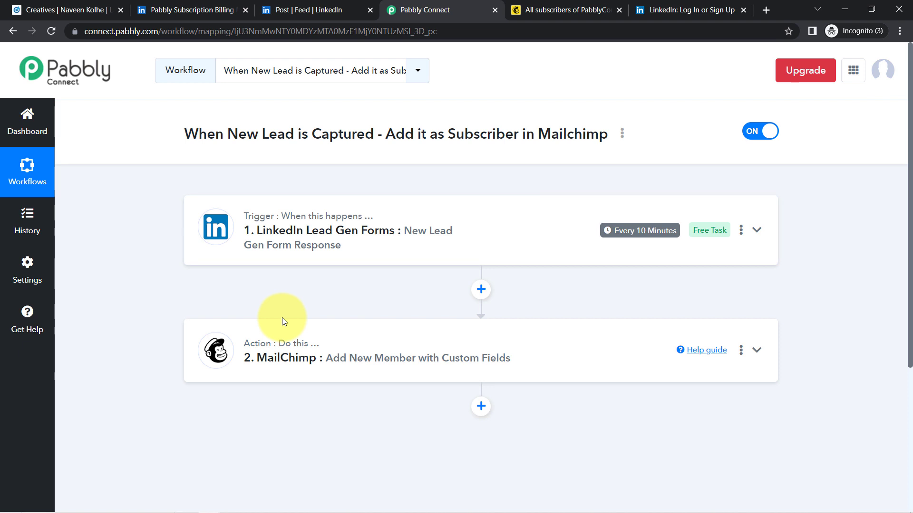
Copy the workflow's share link from the title's Share option, then close the dialog.
{"action": "left_click", "coordinate": [622, 135]}
{"action": "left_click", "coordinate": [577, 198]}
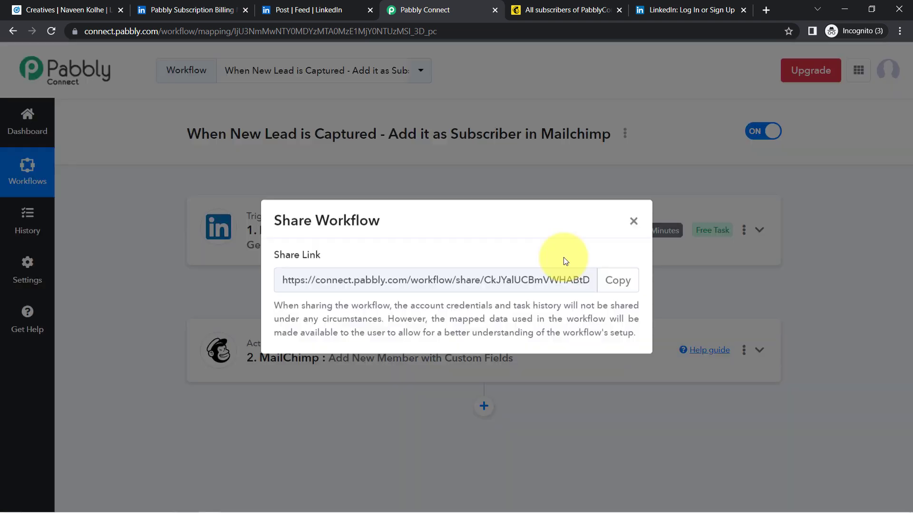
{"action": "left_click", "coordinate": [626, 284]}
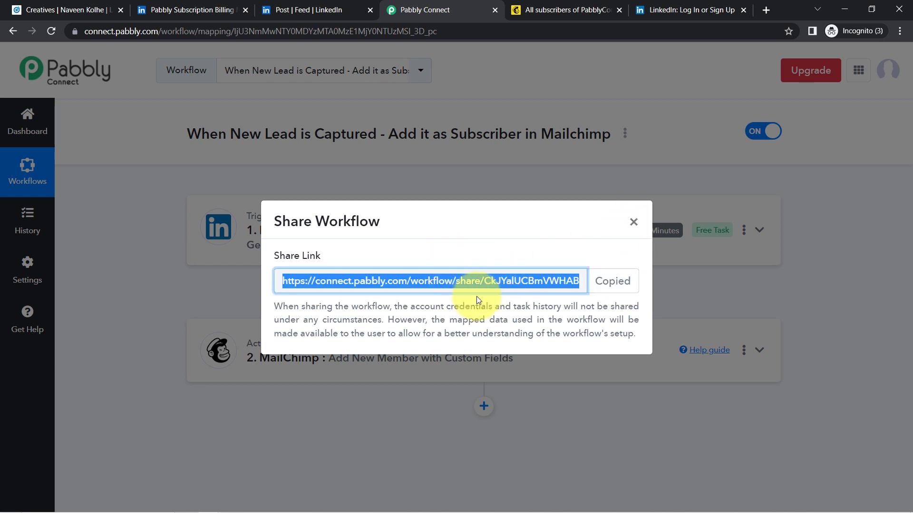
{"action": "left_click", "coordinate": [634, 222]}
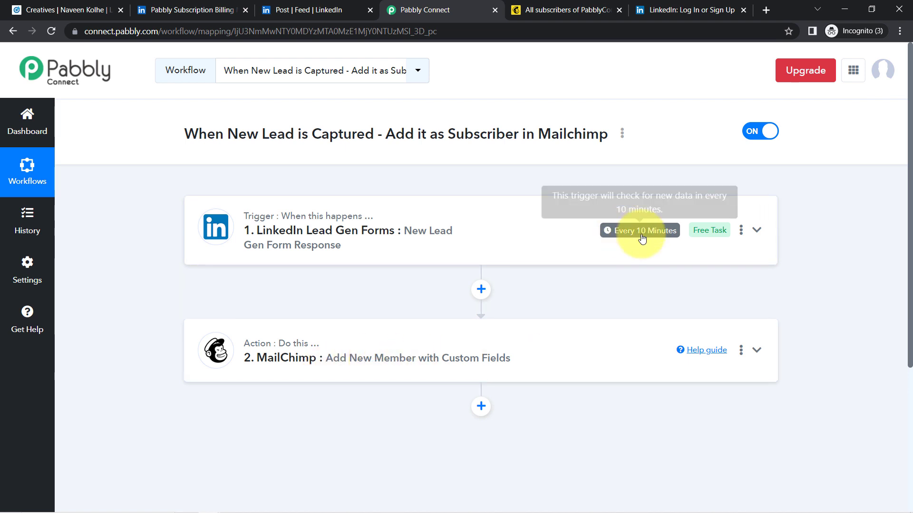
{"action": "mouse_move", "coordinate": [637, 241]}
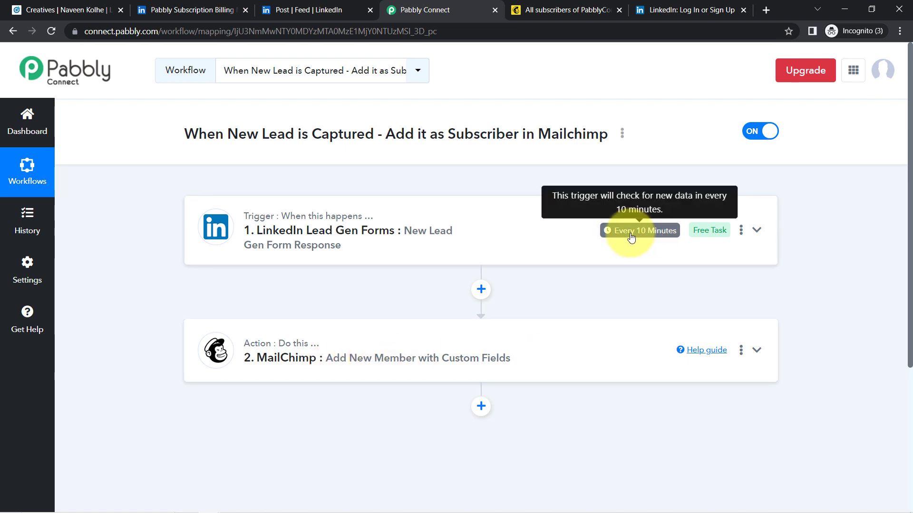